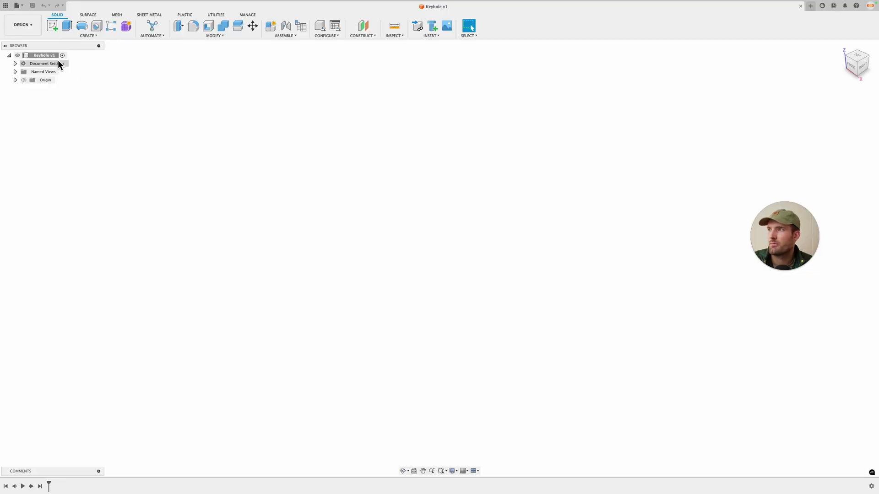
Step: Create a new internal standard component named Hook under the root assembly
left_click(87, 35)
left_click(87, 43)
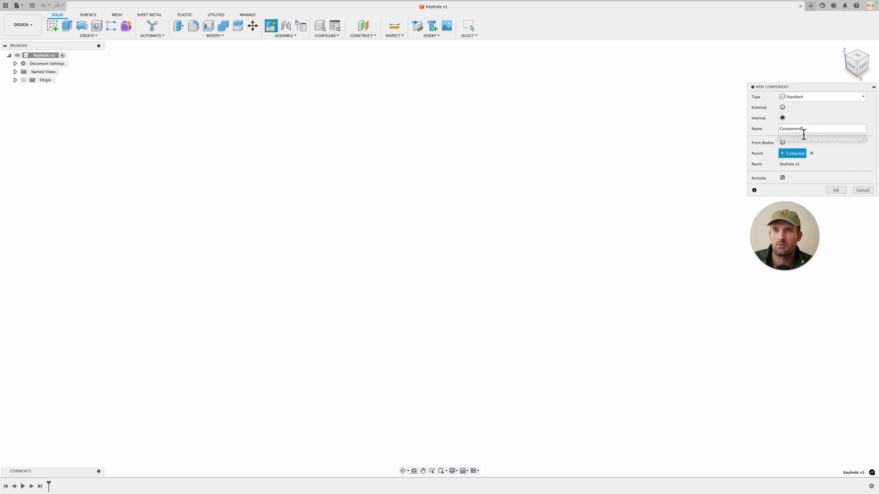
left_click_drag(802, 133, 771, 130)
type("Hooke")
key("Return")
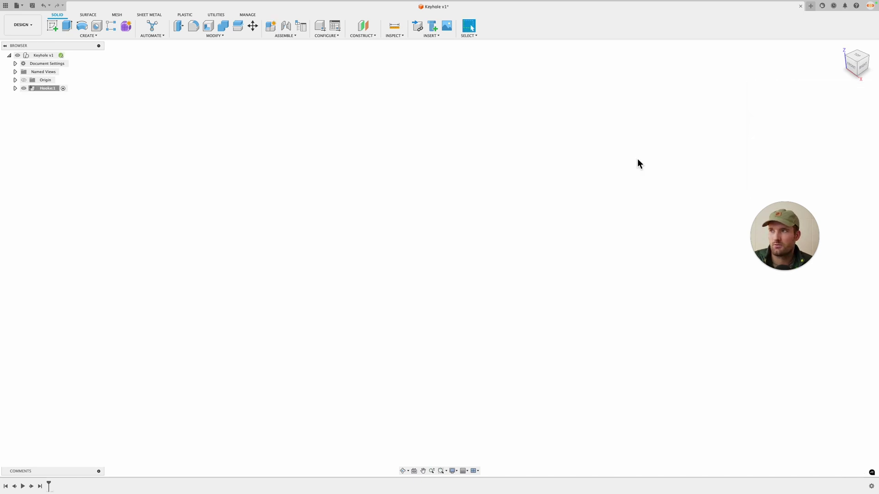
double_click(47, 89)
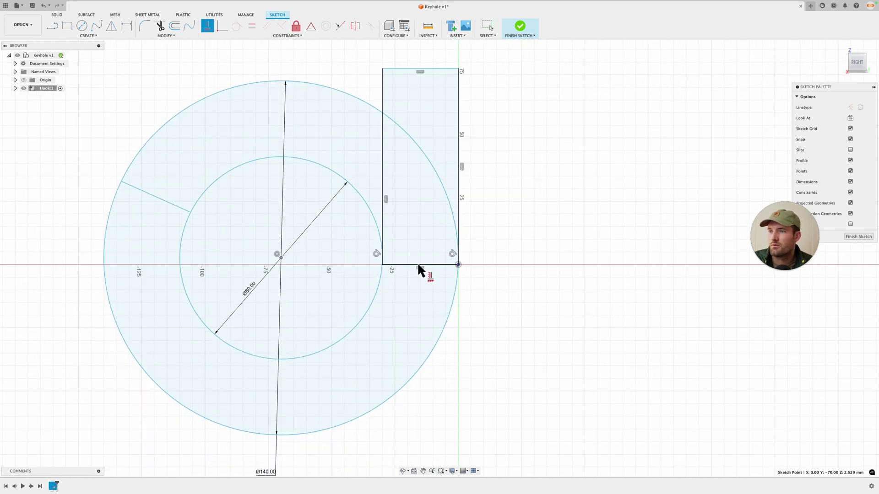
Step: Apply a Horizontal/Vertical constraint to the circles' centre in the hook sketch and round the hook's four end edges with a 15 mm fillet
left_click(282, 344)
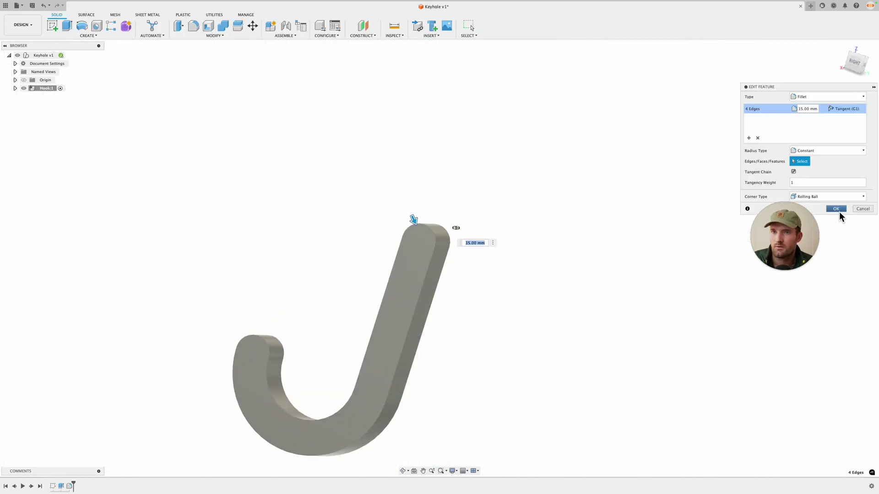
left_click(834, 208)
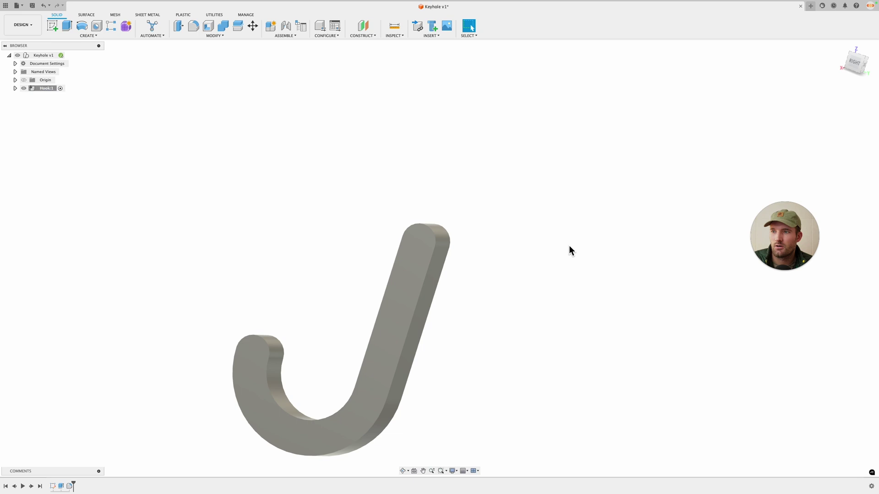
Step: Insert a pan-head screw with a drill point from the McMaster-Carr catalog beside the hook
middle_click_drag(570, 246, 506, 293, "shift")
scroll(447, 266, "up", 3)
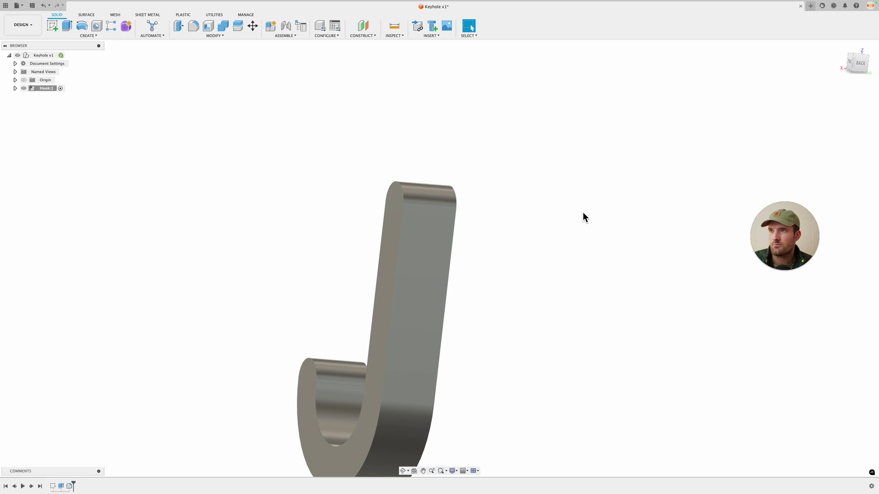
left_click(438, 37)
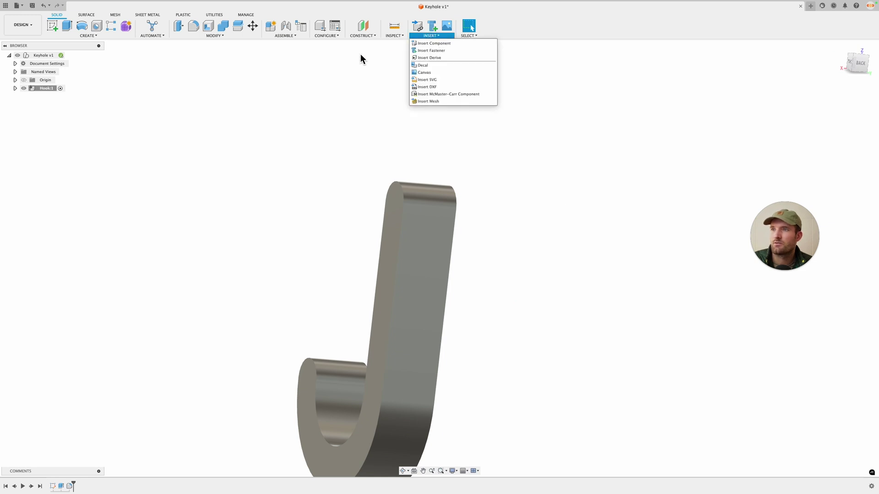
left_click(429, 37)
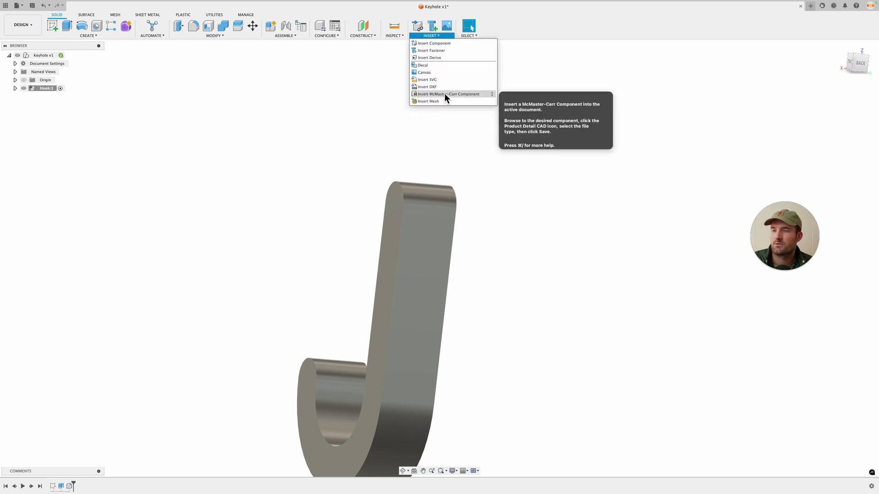
left_click(444, 93)
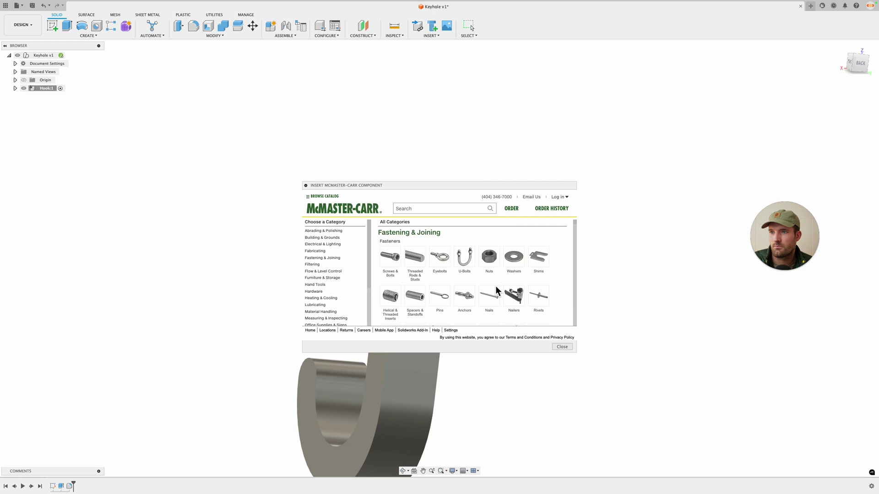
scroll(446, 308, "down", 3)
scroll(451, 311, "down", 3)
scroll(457, 314, "up", 6)
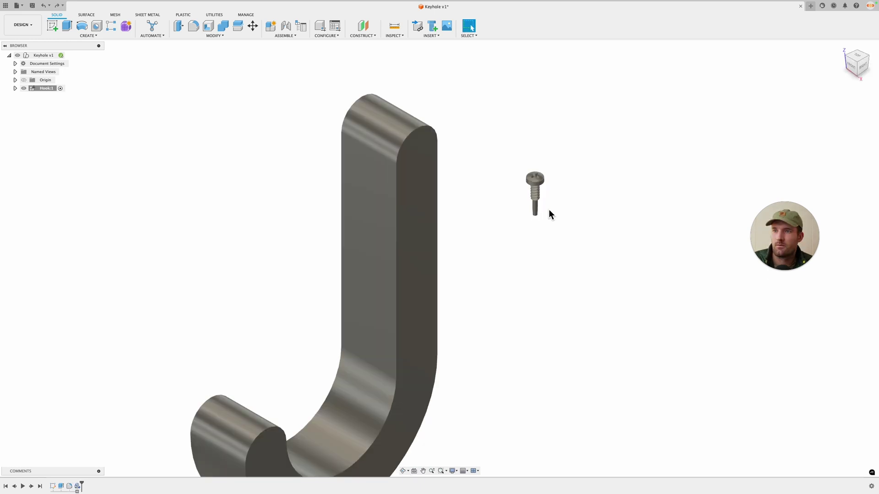
Step: Check the diameter of the inserted screw's head by its outer circular edge
middle_click_drag(549, 212, 590, 321, "shift")
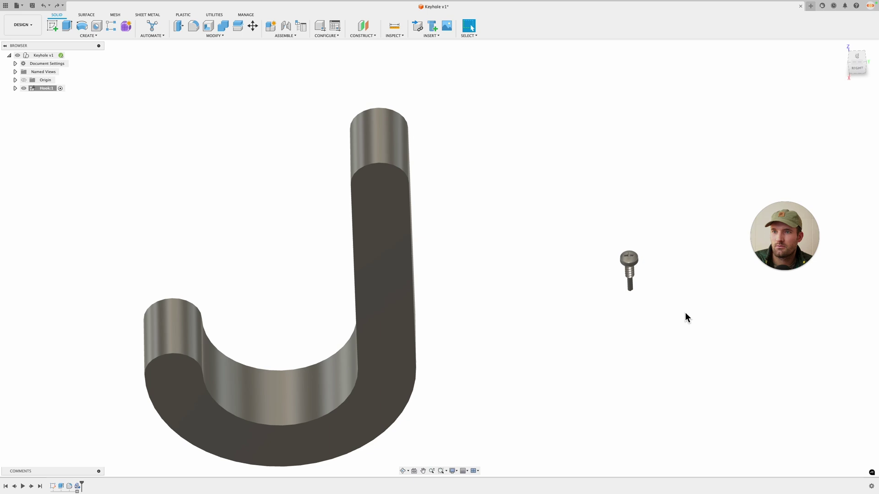
scroll(684, 312, "up", 3)
scroll(613, 233, "up", 4)
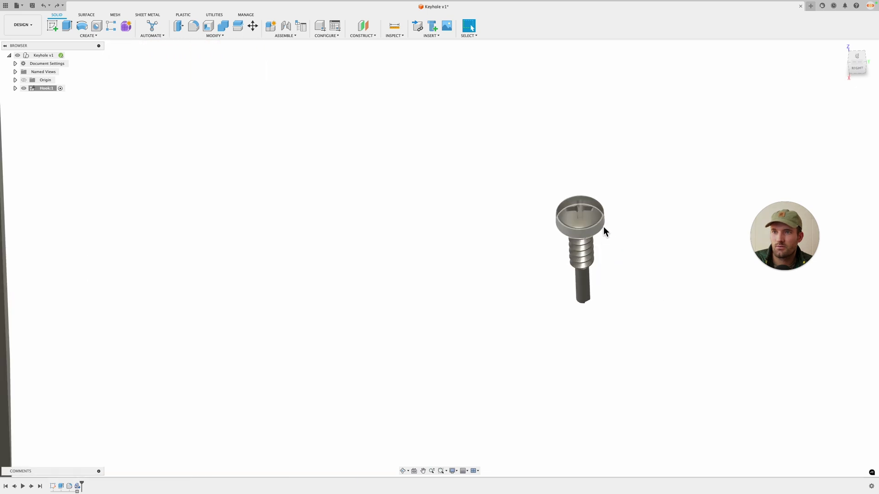
left_click(604, 226)
left_click(623, 250)
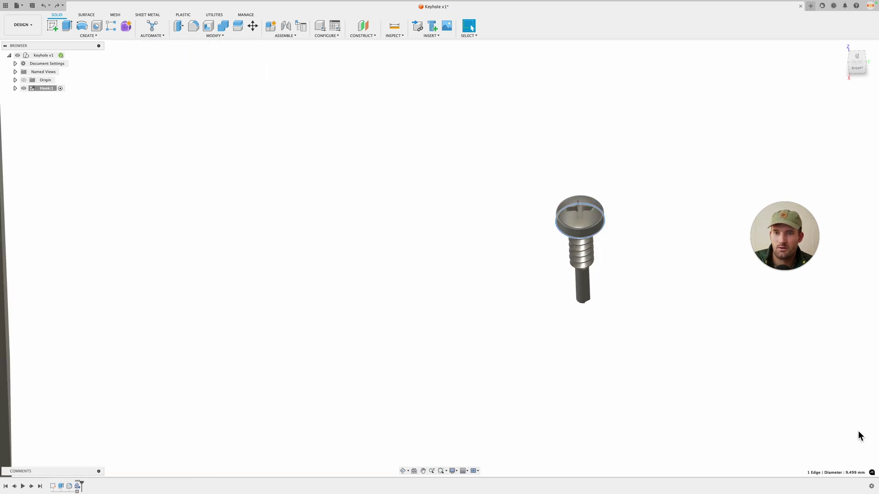
left_click(657, 393)
Step: Sketch a vertical centre-to-centre slot on the hook's flat back face, about 15.3 mm between centres and about 6.6 mm wide
scroll(604, 385, "down", 4)
middle_click_drag(594, 383, 431, 335, "shift")
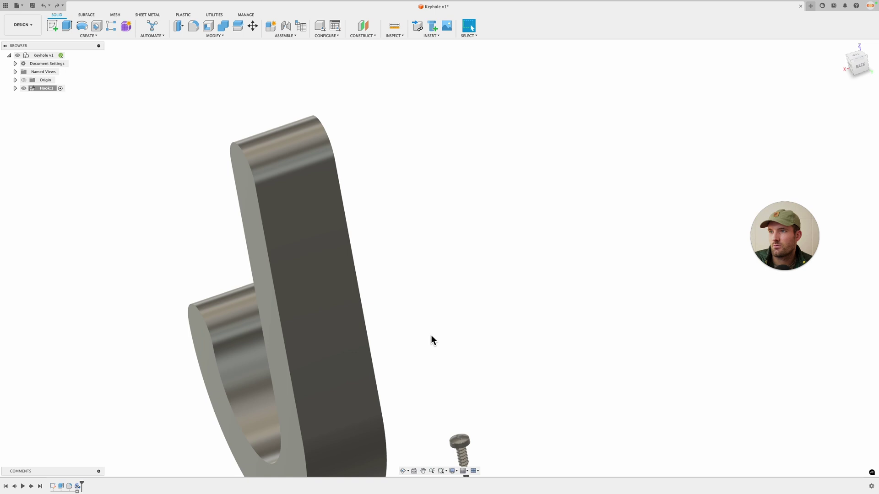
left_click(52, 25)
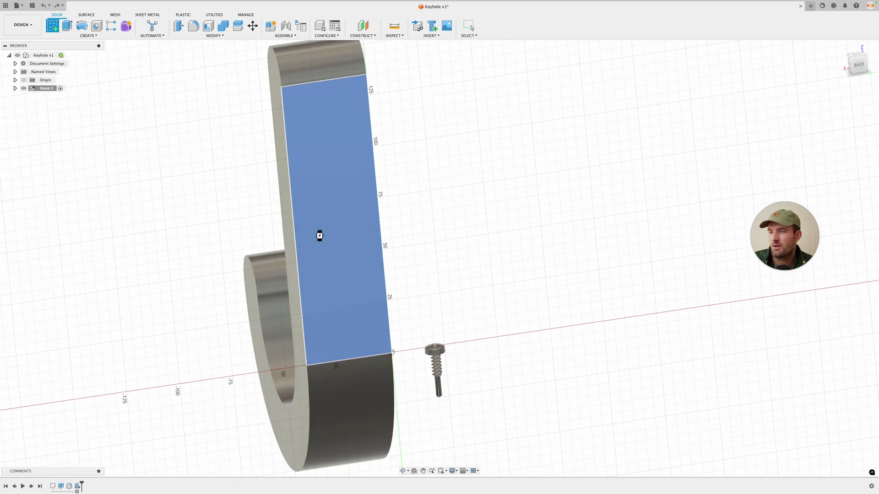
left_click(319, 234)
left_click(88, 36)
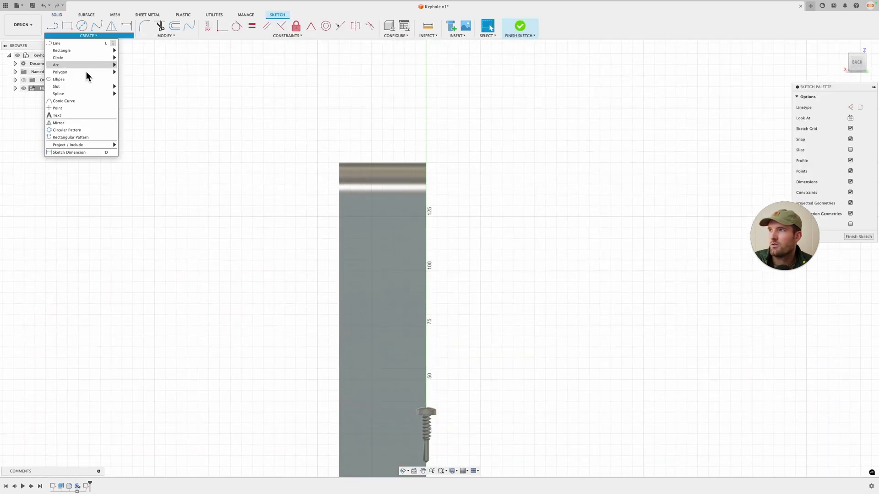
mouse_move(83, 86)
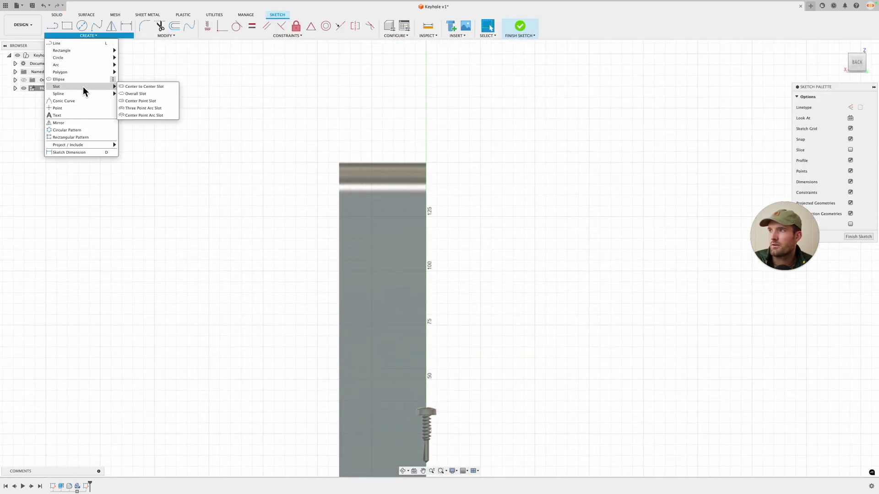
left_click(152, 87)
left_click(381, 274)
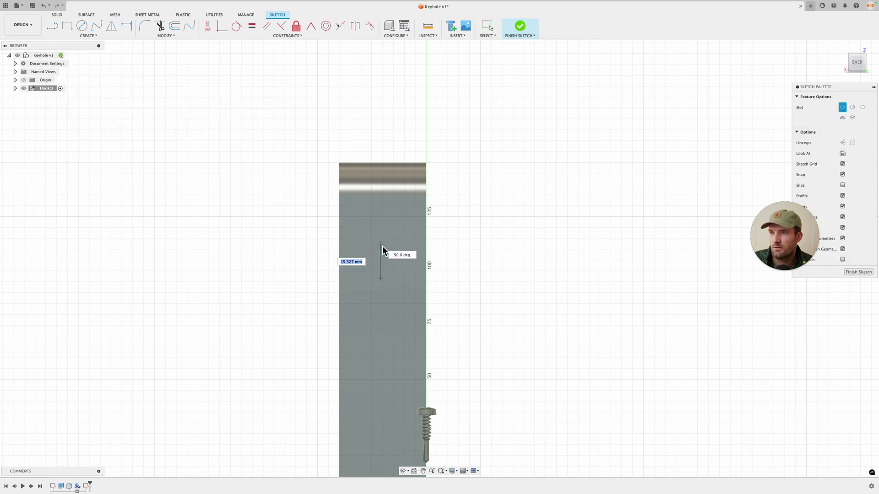
left_click(381, 242)
left_click(389, 252)
Step: Dimension the slot's width between its two straight sides as 10 mm
scroll(388, 255, "up", 3)
key("d")
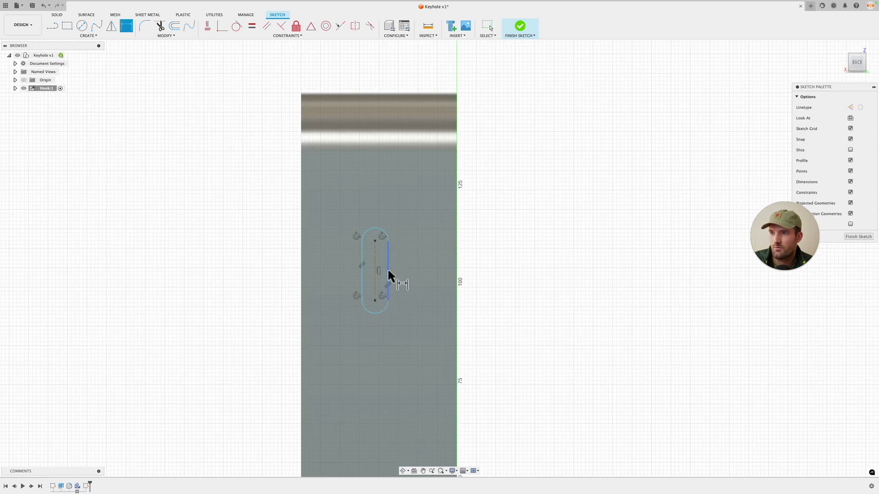
left_click(388, 268)
left_click(361, 265)
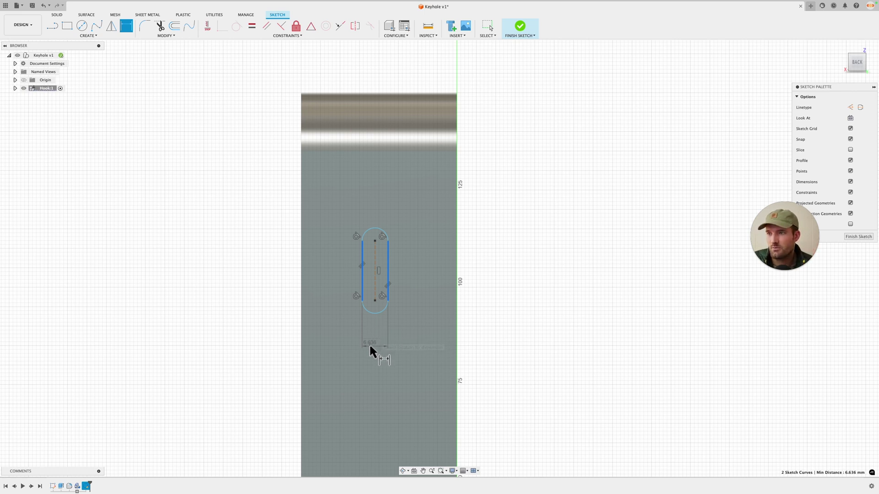
left_click(369, 345)
type("10")
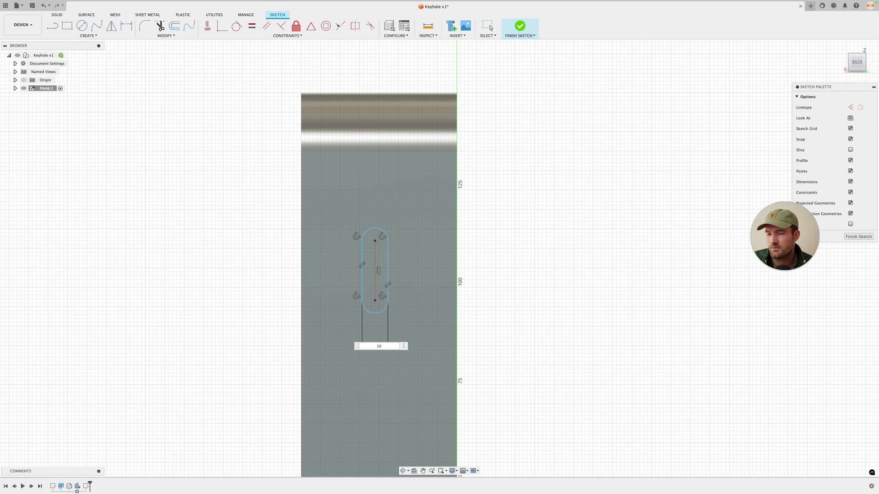
key("Return")
Step: Draw a second centre-to-centre slot about 3.4 mm wide inside the first one, sharing its two centre points
scroll(388, 265, "down", 3)
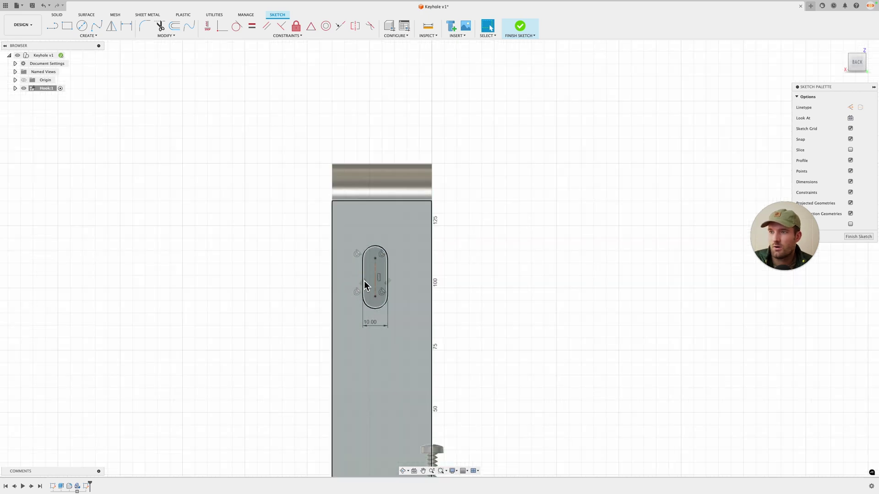
scroll(465, 446, "down", 3)
scroll(465, 418, "up", 7)
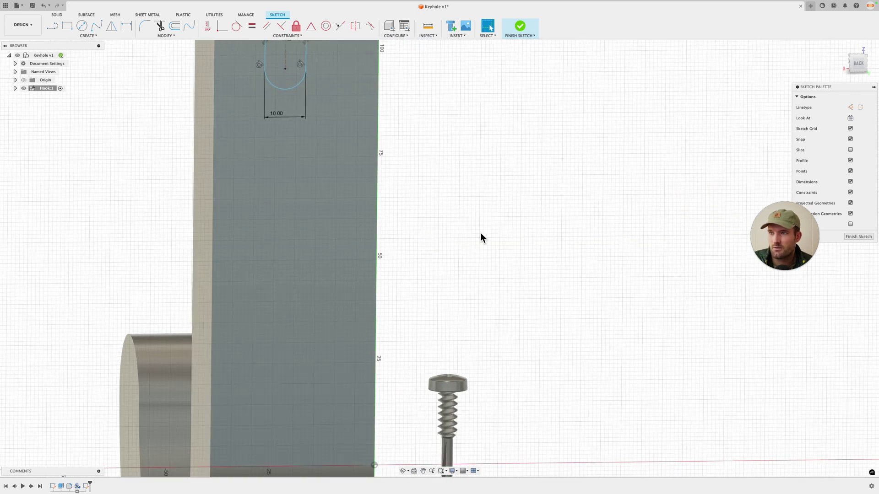
middle_click_drag(450, 249, 492, 416)
left_click(88, 36)
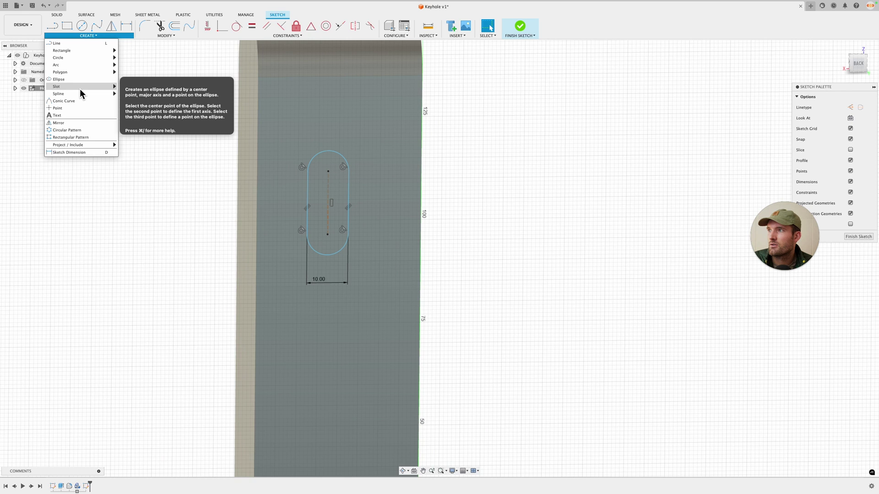
mouse_move(81, 87)
left_click(145, 87)
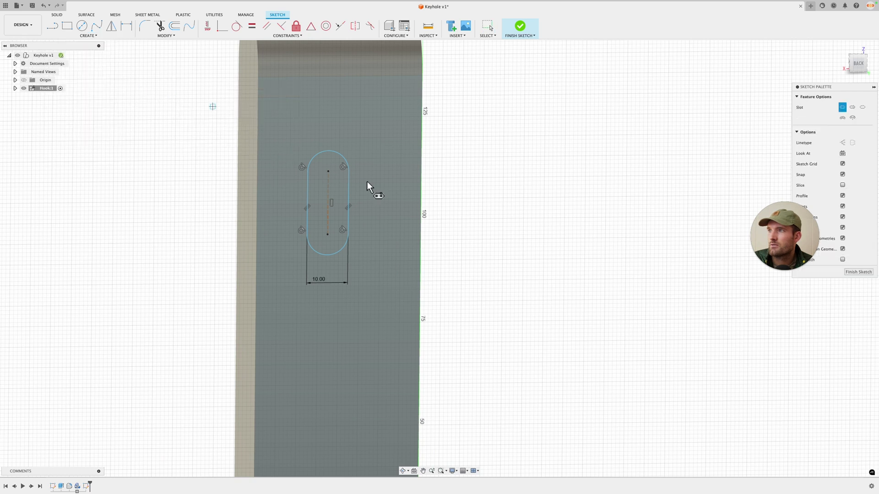
left_click(328, 235)
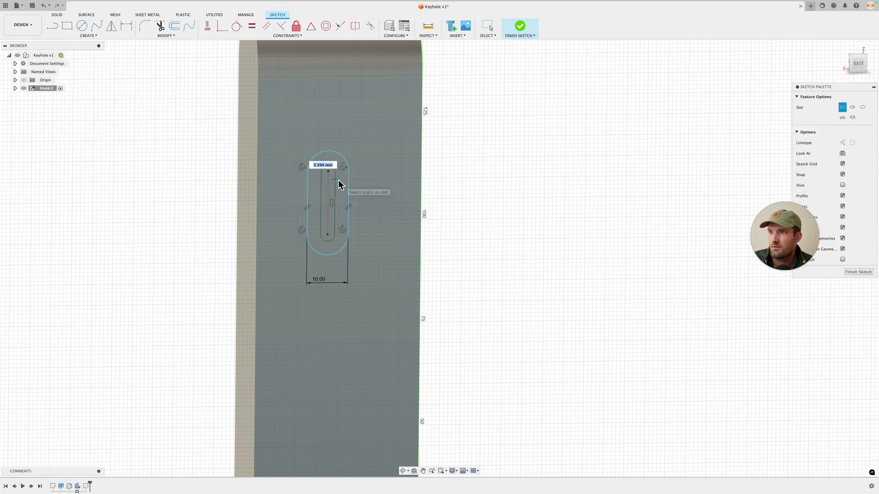
left_click(338, 185)
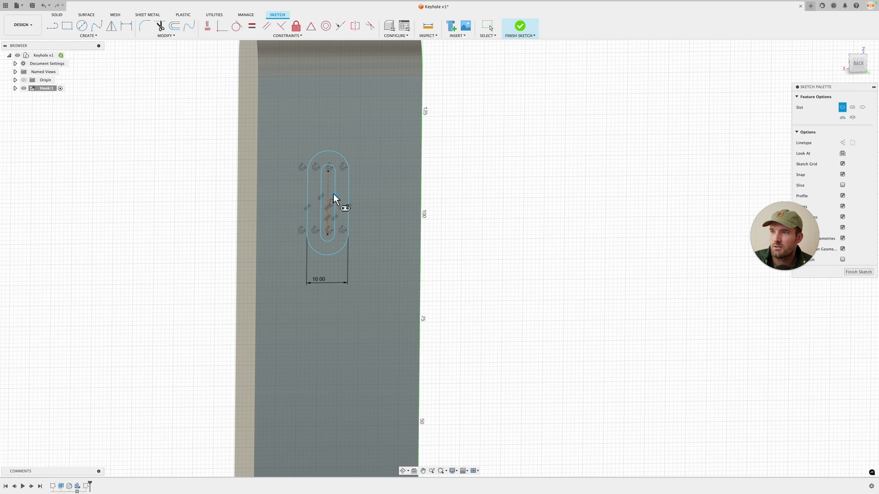
Step: Dimension the inner slot's width between its straight sides as 3 mm
scroll(337, 190, "up", 3)
key("d")
left_click(337, 186)
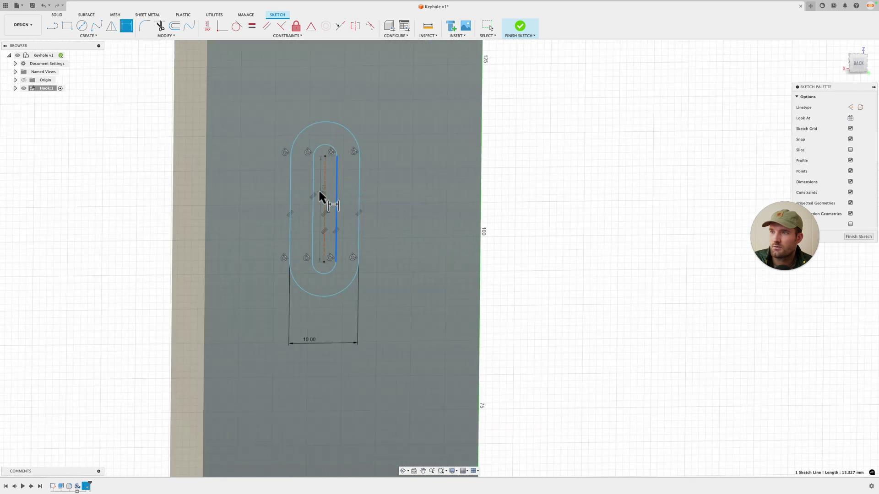
left_click(315, 189)
left_click(430, 208)
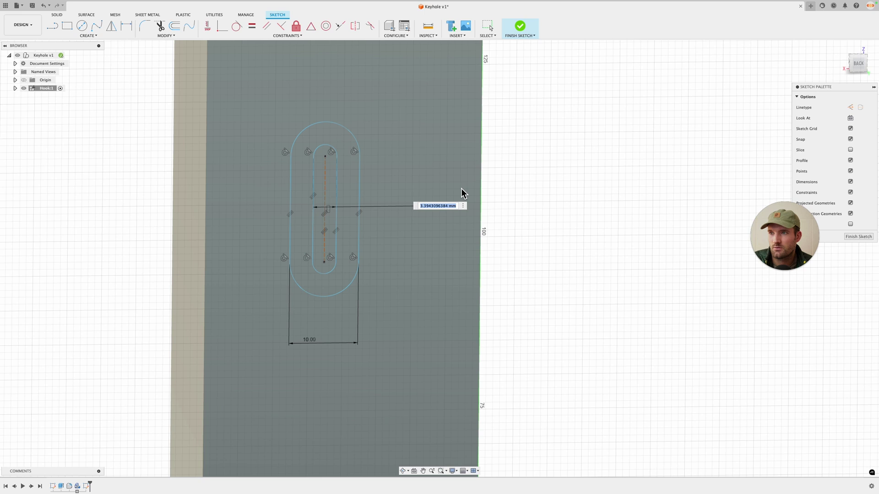
type("3")
key("Return")
key("Escape")
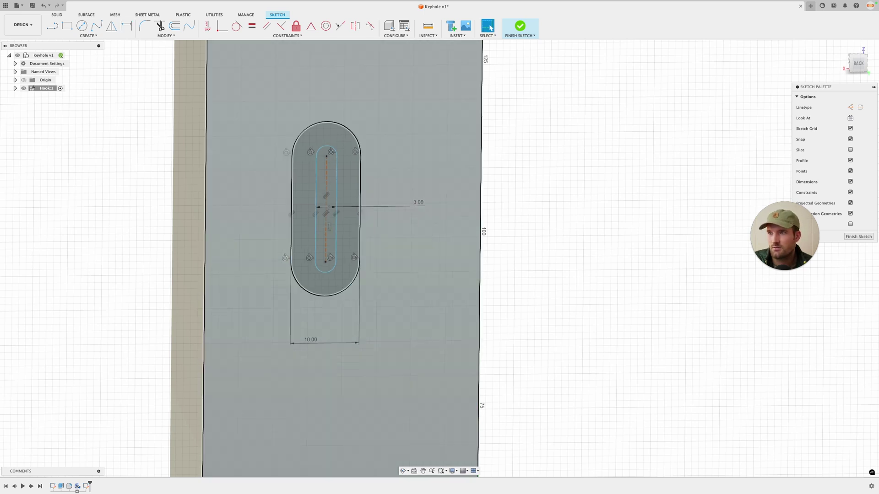
Step: Finish the sketch containing the two nested slots on the hook's back face
scroll(458, 220, "down", 5)
scroll(480, 298, "up", 6)
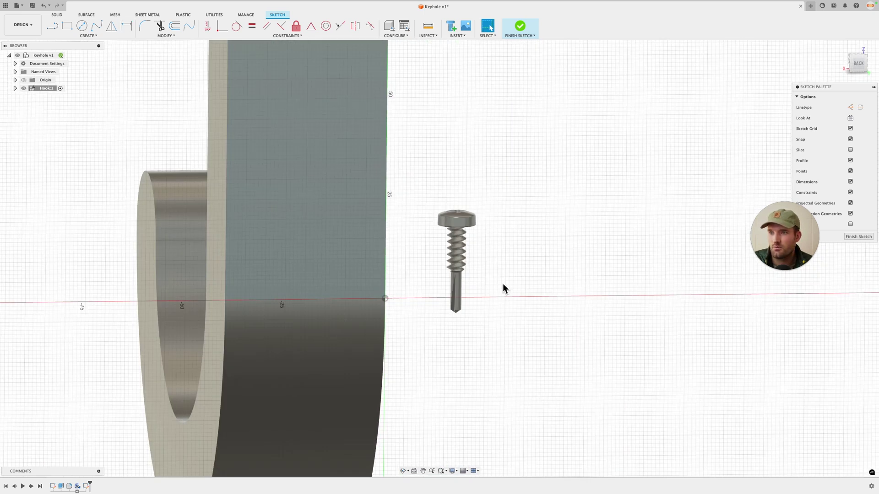
scroll(503, 286, "up", 5)
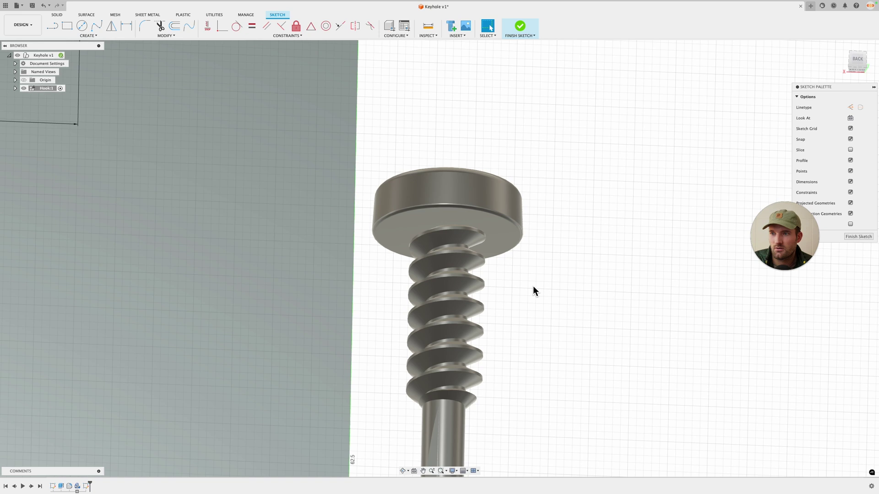
middle_click_drag(541, 316, 547, 261, "shift")
scroll(482, 360, "down", 4)
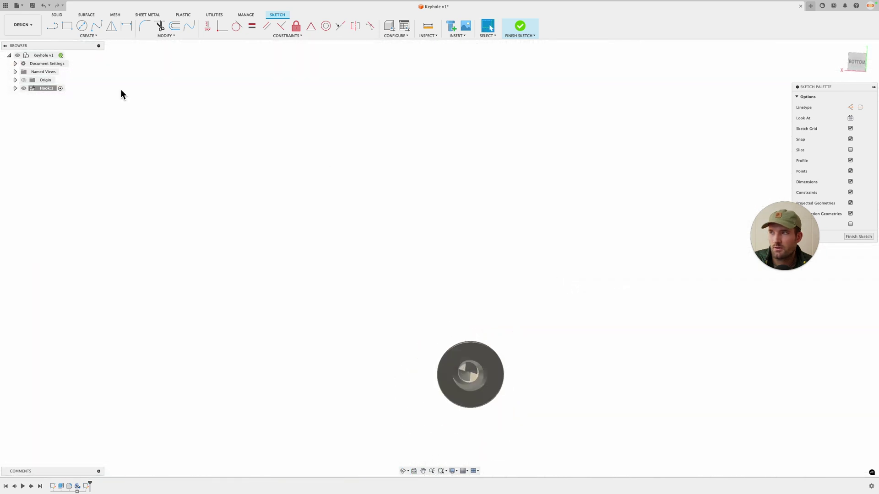
left_click(89, 28)
key("Escape")
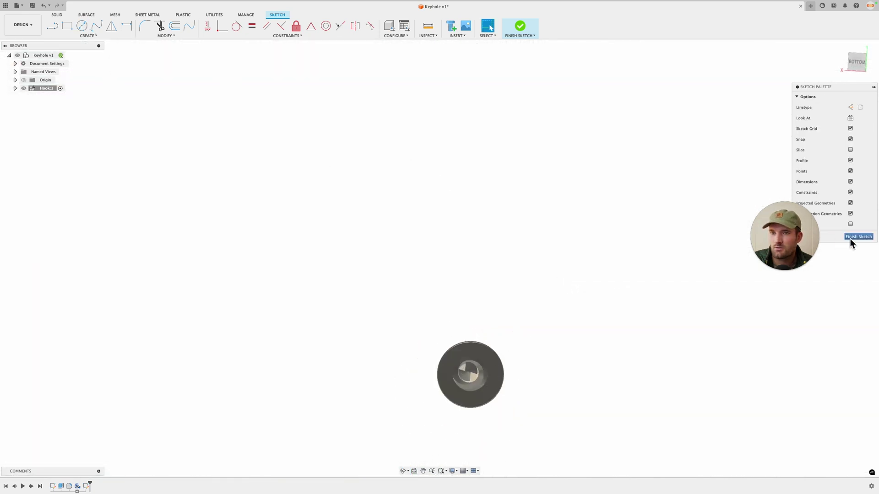
left_click(871, 238)
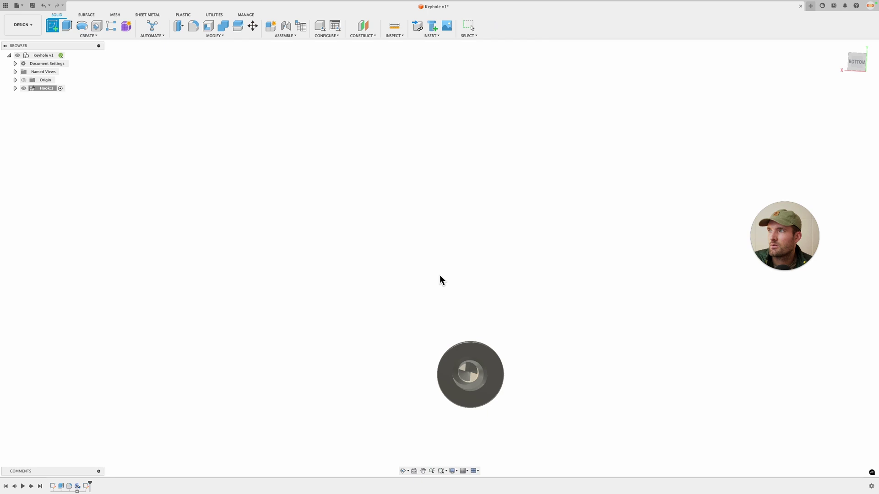
Step: Start a sketch on the underside of the screw's head and gauge the threaded shank's diameter with a trial circle of about 5 mm
left_click(488, 358)
scroll(516, 317, "down", 5)
middle_click_drag(502, 357, 479, 477)
scroll(454, 293, "up", 5)
key("c")
left_click(422, 392)
scroll(426, 386, "up", 5)
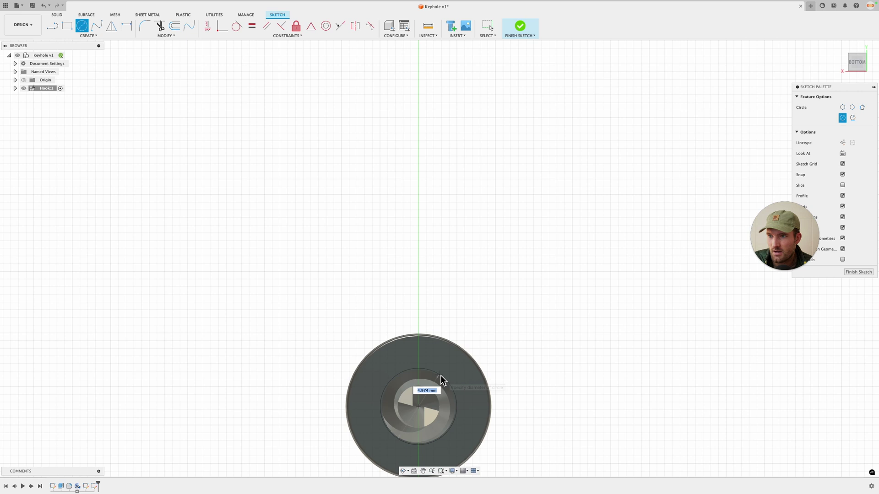
scroll(460, 335, "up", 3)
middle_click_drag(440, 376, 435, 339)
key("Escape")
scroll(435, 339, "down", 3)
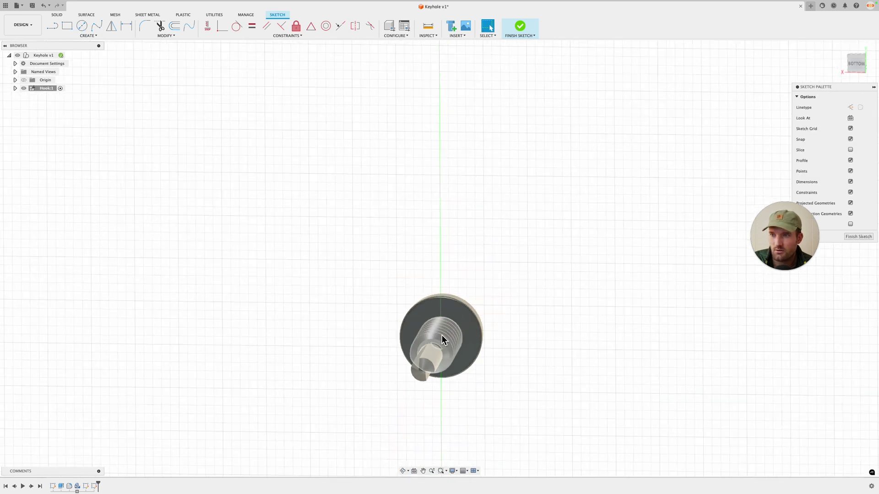
Step: Finish the trial sketch on the screw's head and delete it from the design history
scroll(529, 247, "down", 5)
middle_click_drag(522, 257, 530, 371, "shift")
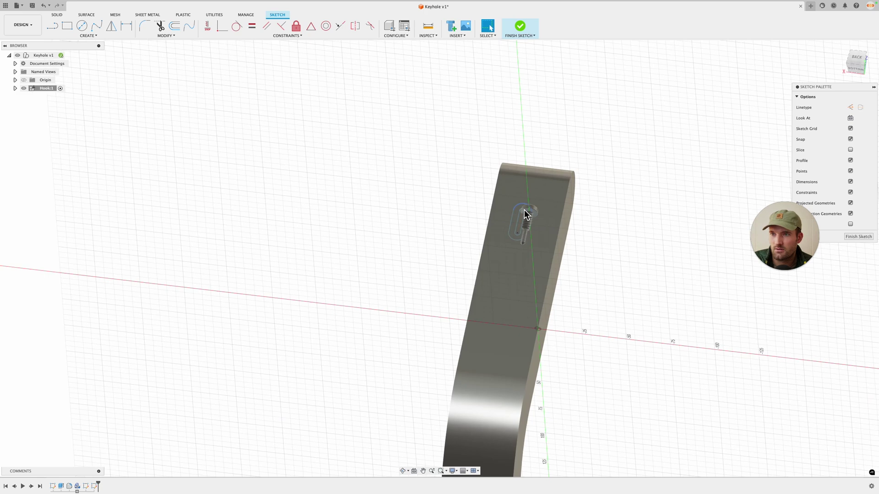
scroll(524, 205, "up", 5)
middle_click_drag(524, 204, 518, 262, "shift")
scroll(518, 263, "up", 1)
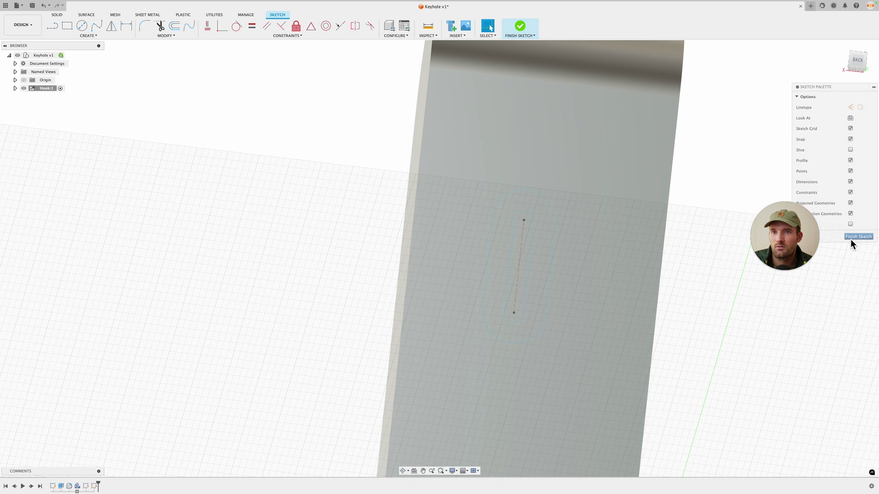
left_click(853, 237)
right_click(96, 487)
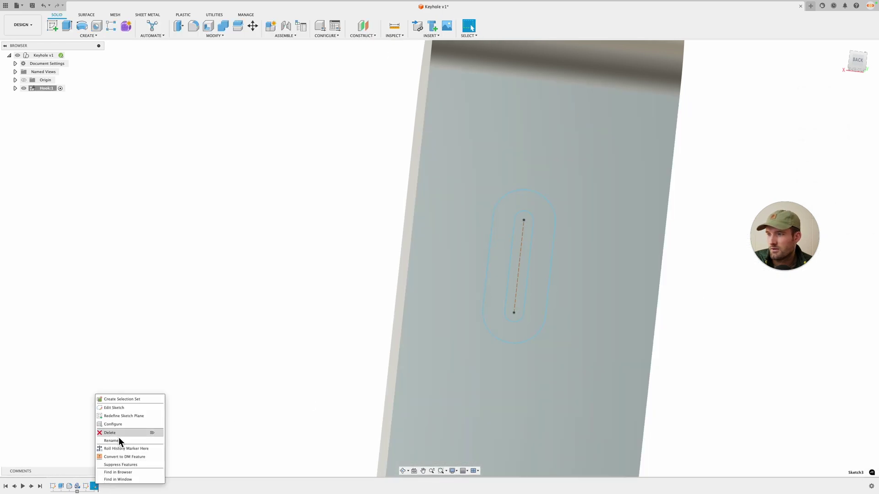
left_click(118, 435)
Step: Reopen the slot sketch on the hook's back face and set the inner slot's width to 5 mm
right_click(87, 486)
left_click(116, 411)
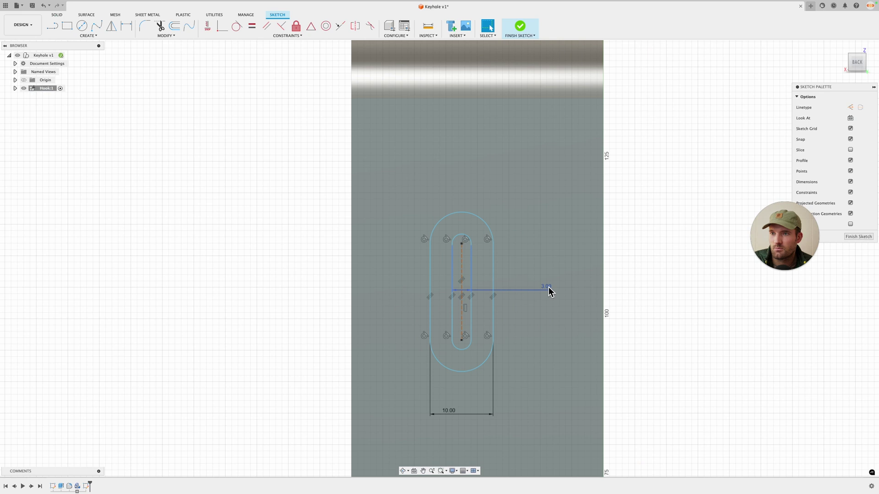
double_click(545, 286)
type("5")
key("Return")
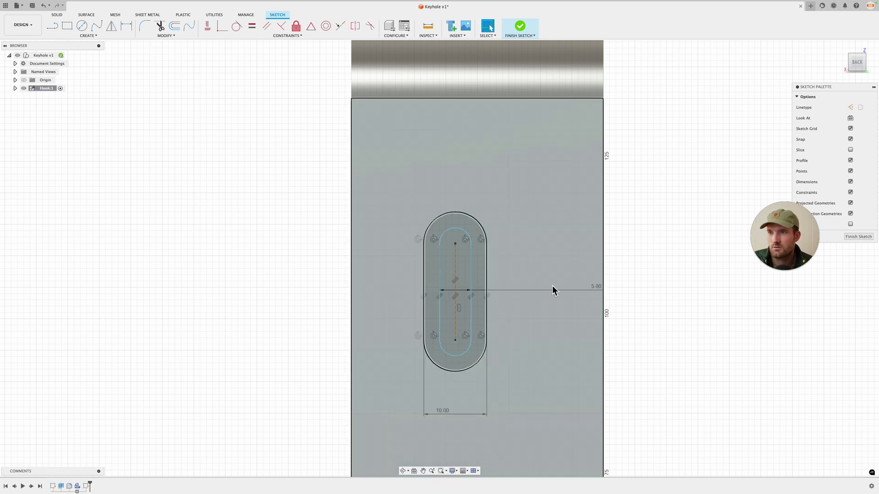
scroll(552, 286, "down", 5)
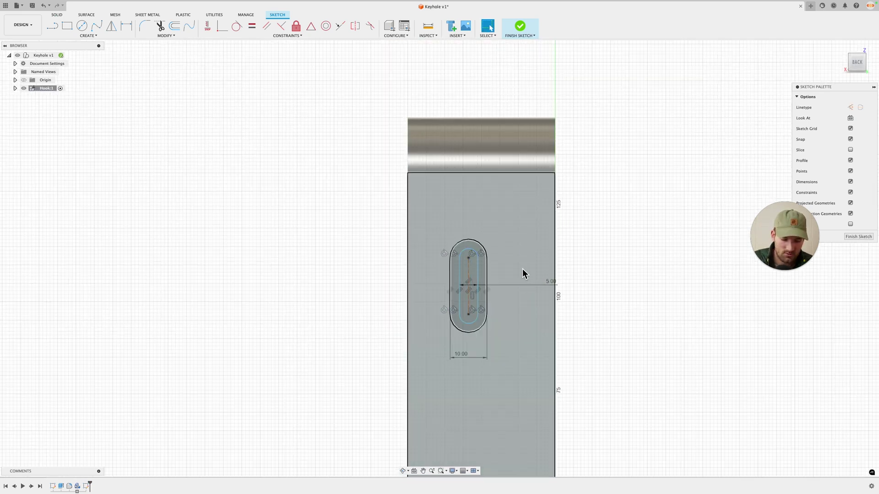
Step: Draw a horizontal line across the hook's back face above the slots, from one side edge to the other
key("l")
scroll(514, 229, "down", 3)
middle_click_drag(514, 229, 487, 271, "shift")
scroll(508, 245, "down", 5)
scroll(484, 199, "up", 3)
scroll(484, 199, "up", 2)
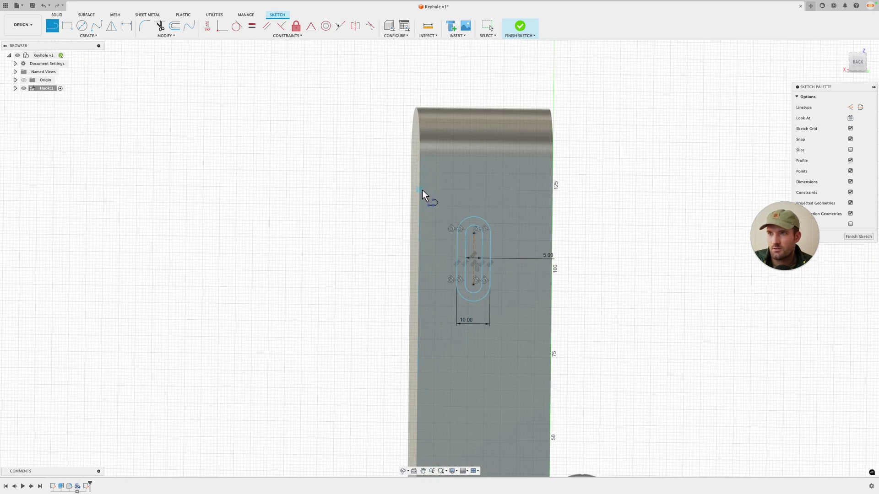
left_click(422, 191)
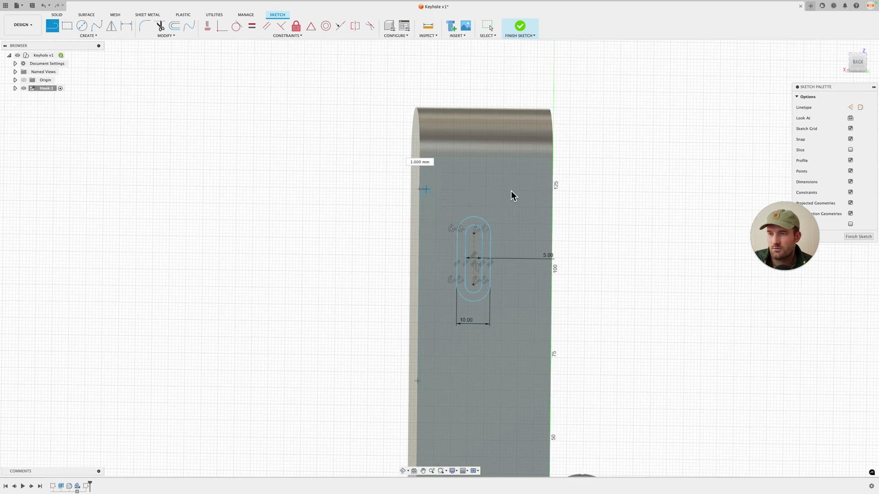
left_click(554, 191)
scroll(570, 126, "up", 4)
left_click(857, 66)
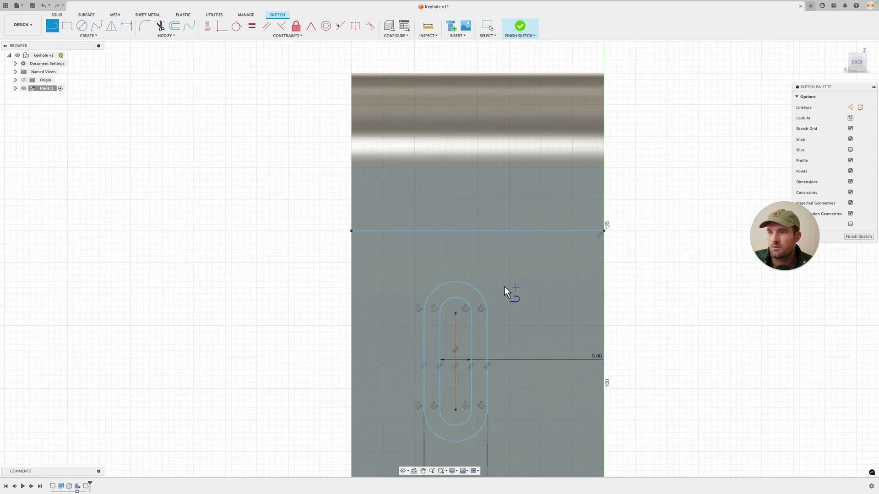
Step: Constrain the slots' upper centre point to the midpoint of the cross line and apply a Horizontal/Vertical constraint to that line
left_click(311, 26)
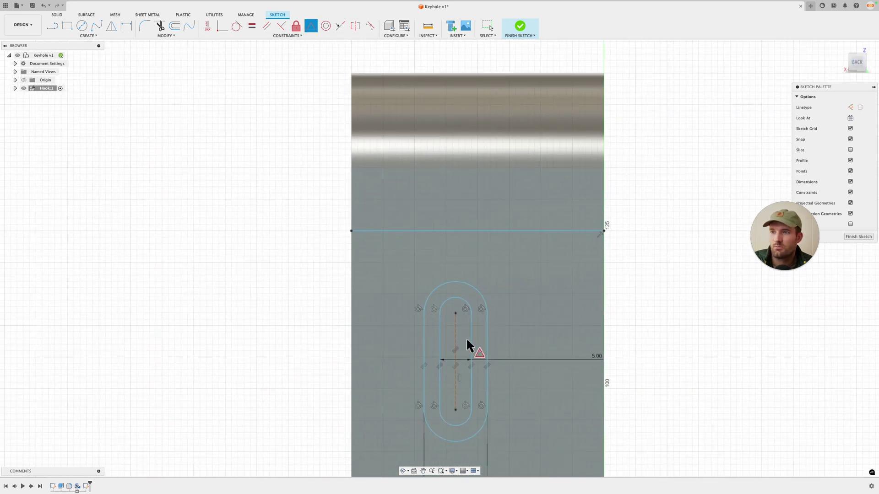
left_click(458, 312)
left_click(483, 231)
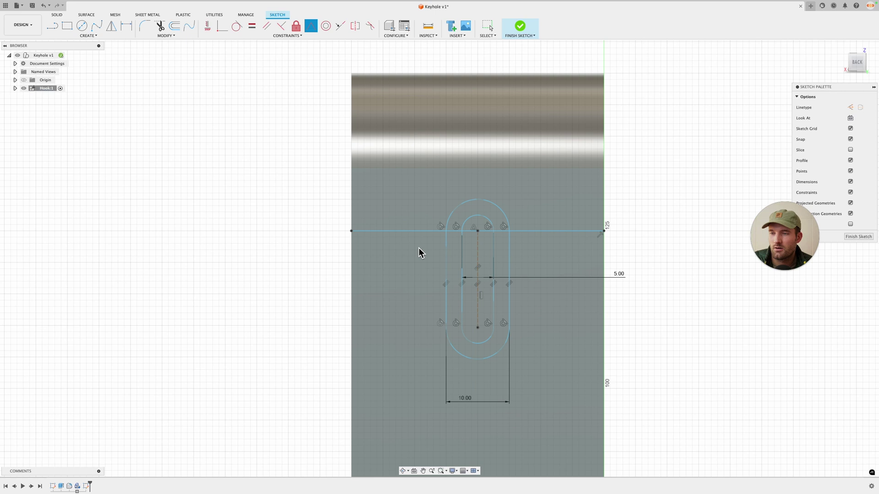
key("Escape")
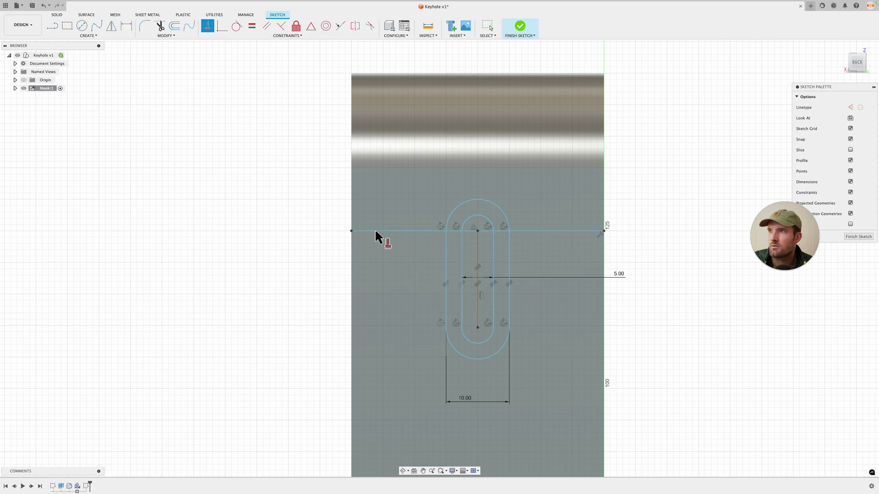
left_click(388, 229)
key("Escape")
left_click_drag(351, 231, 407, 248)
Step: Dimension the cross line 15 mm below the upper corner of the hook's flat back face
scroll(403, 281, "down", 3)
key("d")
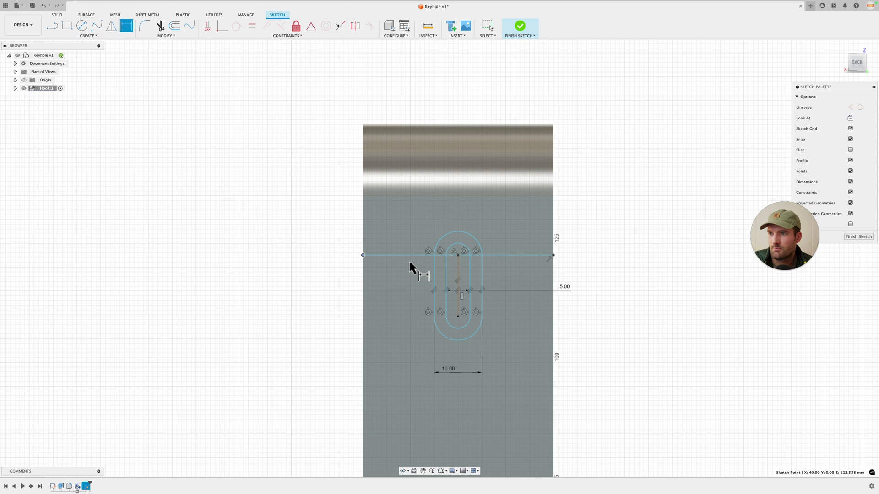
left_click(364, 196)
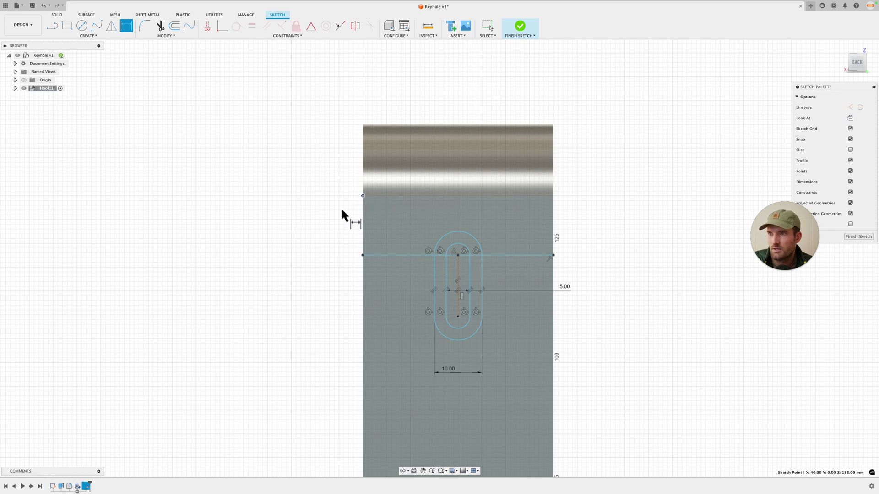
left_click(362, 254)
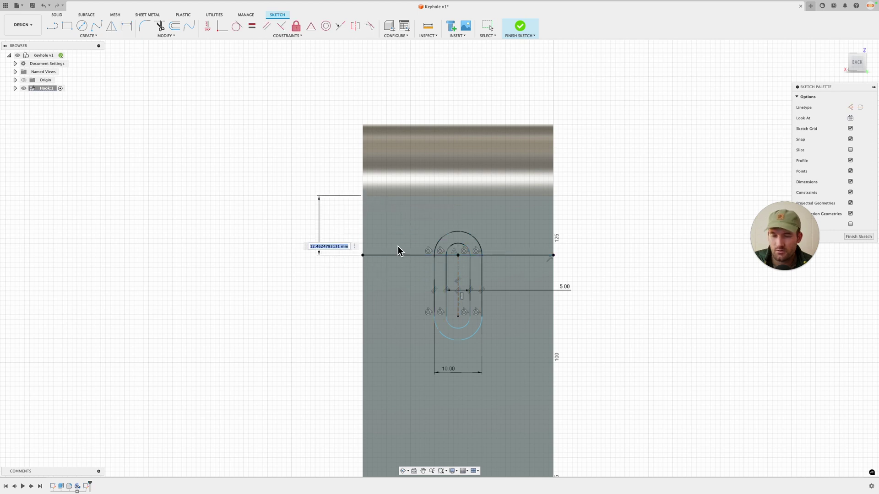
key("Return")
scroll(460, 298, "up", 3)
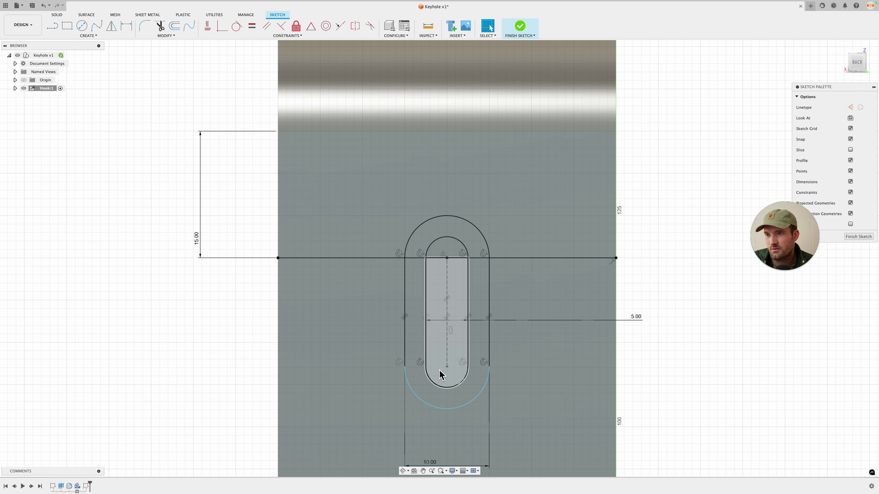
Step: Dimension the slots' centre-to-centre length as 10 mm
scroll(438, 370, "down", 1)
scroll(439, 373, "up", 3)
key("d")
left_click(454, 284)
left_click(347, 282)
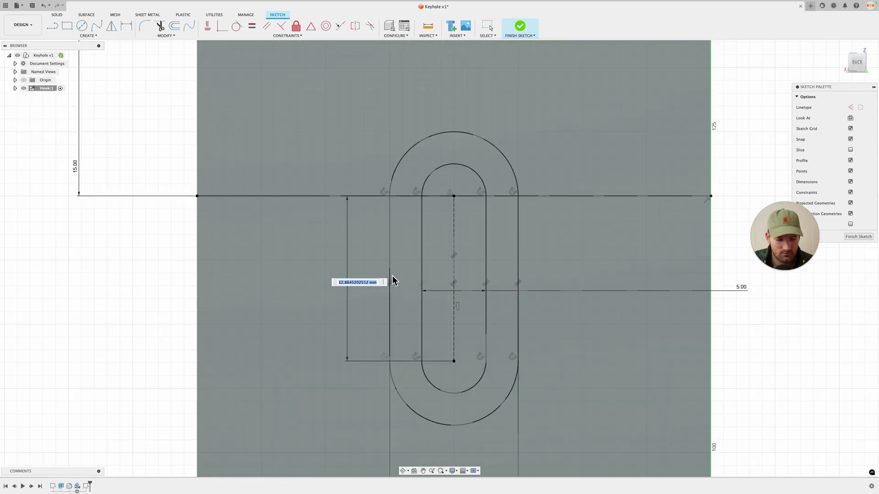
key("Return")
key("Escape")
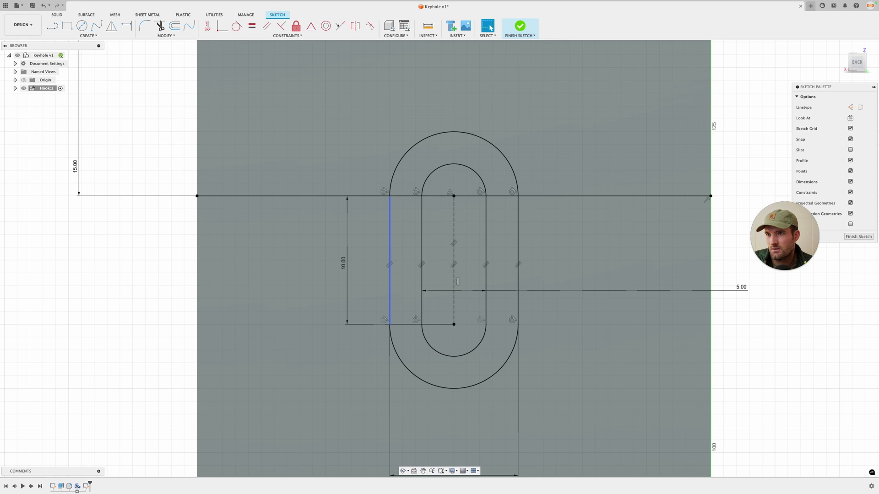
Step: Set the slots' centre-to-centre length to 15 mm
double_click(343, 264)
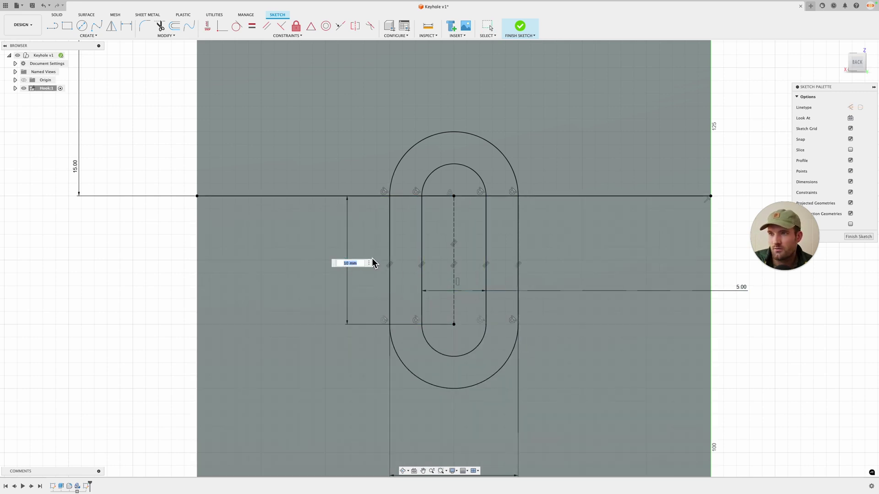
type("15")
key("Return")
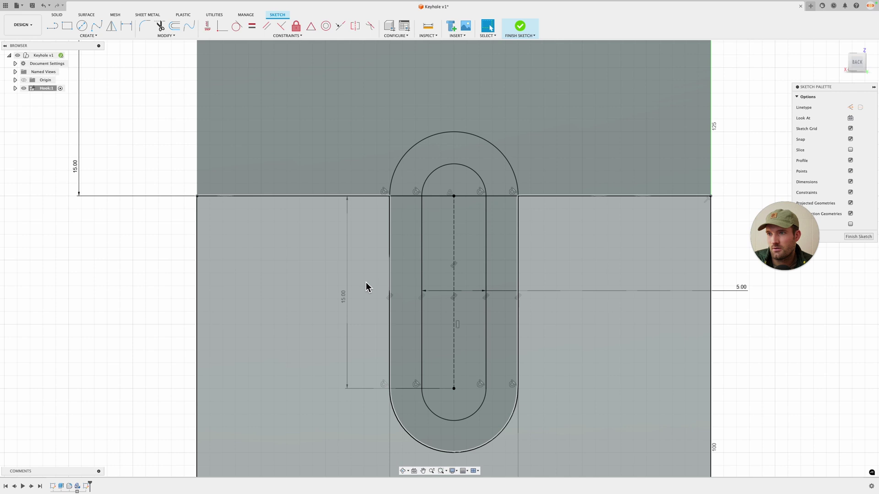
Step: Draw a 10 mm diameter circle centred on the slots' lower centre point, reaching the outer slot's side
key("c")
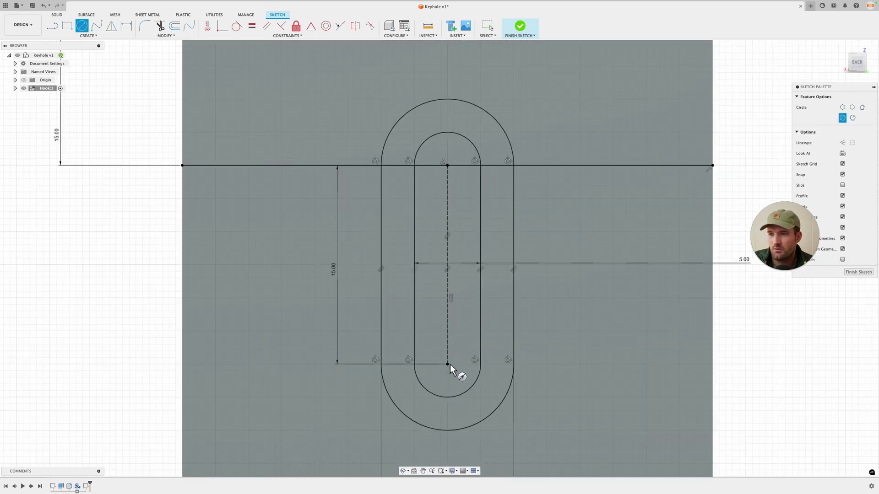
left_click(448, 365)
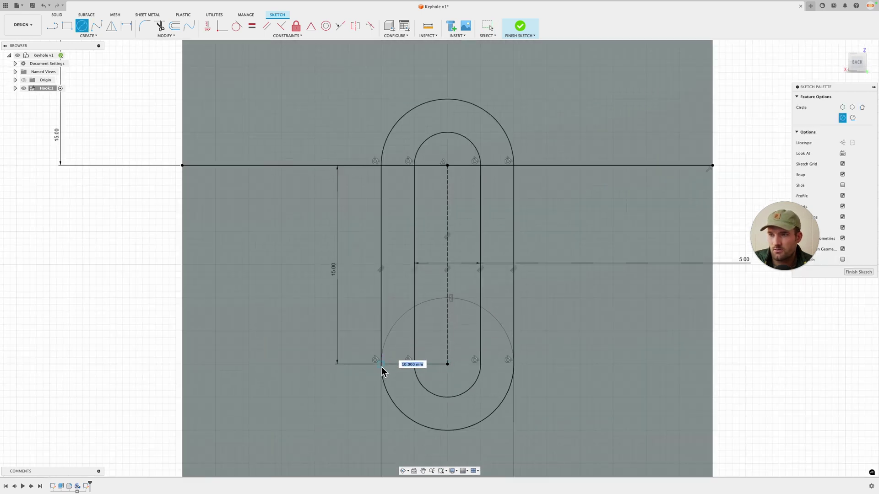
left_click(383, 370)
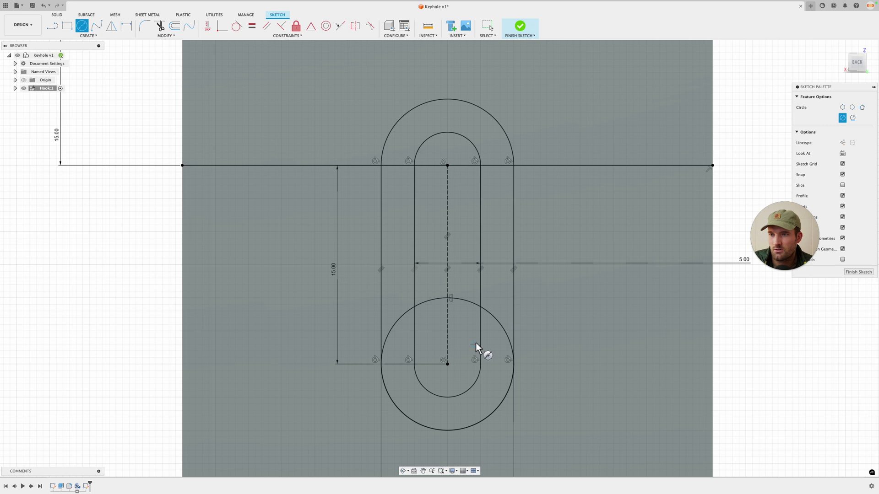
scroll(476, 343, "down", 1)
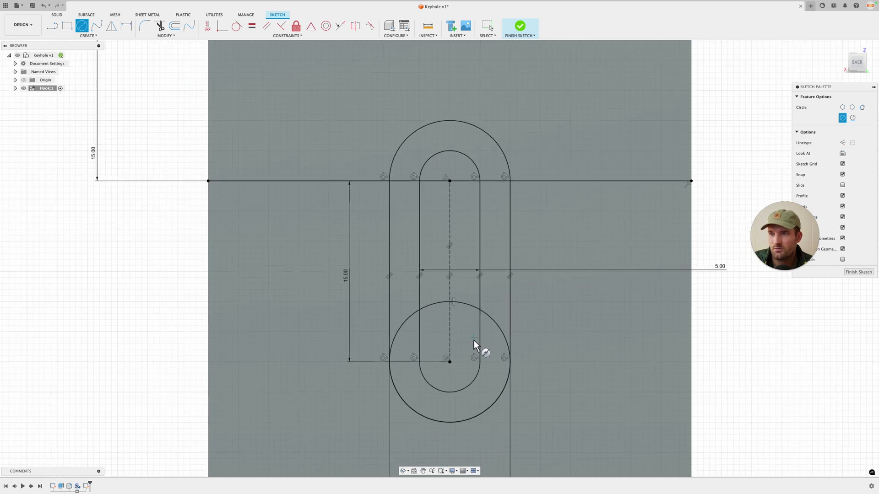
Step: Set the slots' centre-to-centre length to 10 mm and finish the sketch
double_click(346, 275)
type("10")
key("Return")
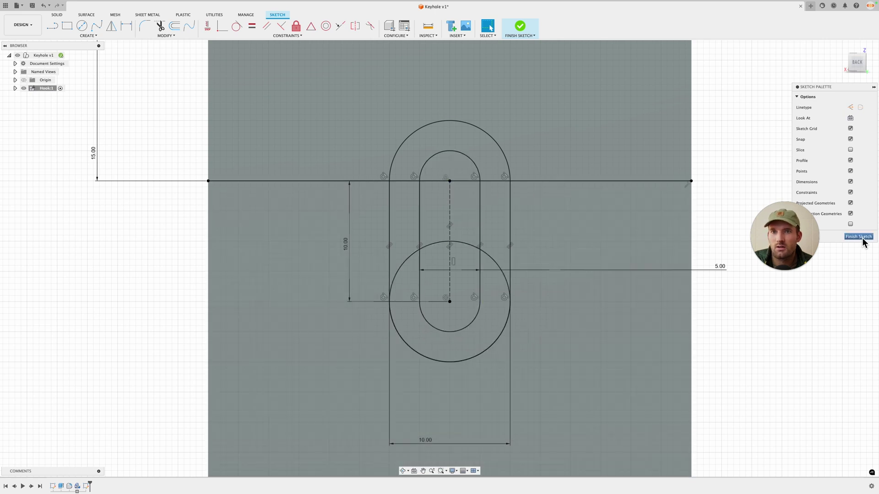
left_click(860, 237)
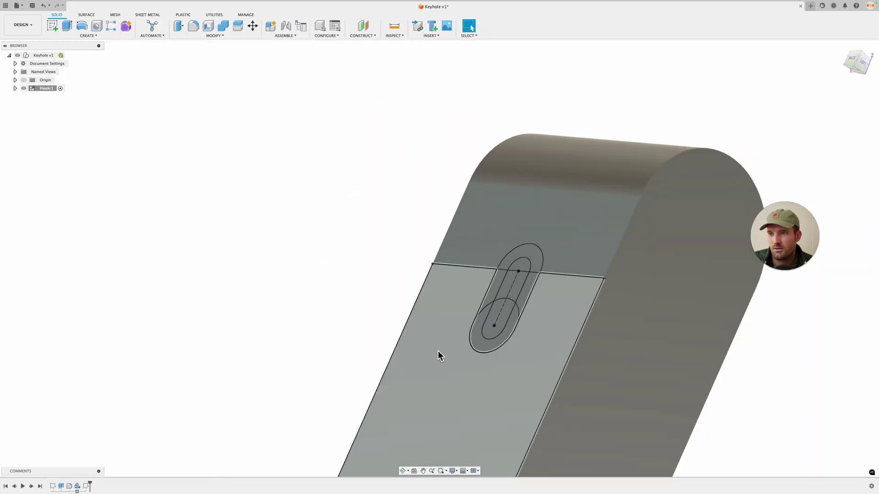
Step: Measure the height of the screw's head from its flat underside to the top of its dome
scroll(482, 319, "up", 5)
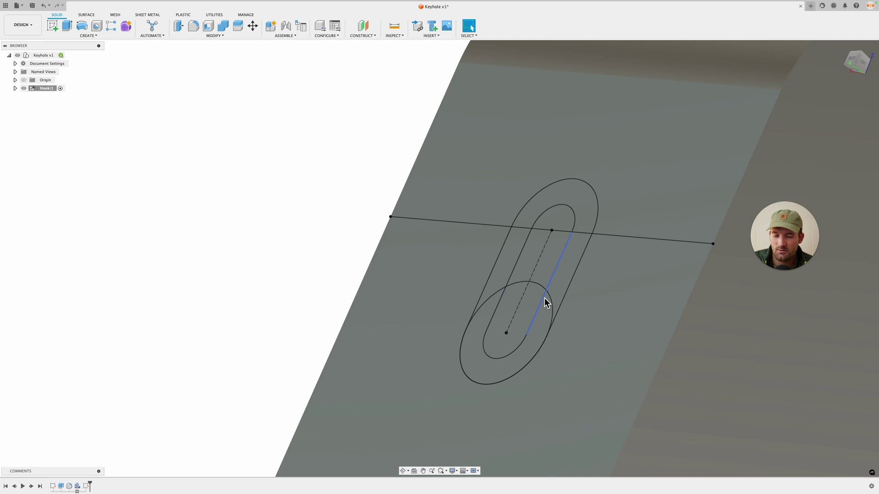
scroll(543, 298, "down", 4)
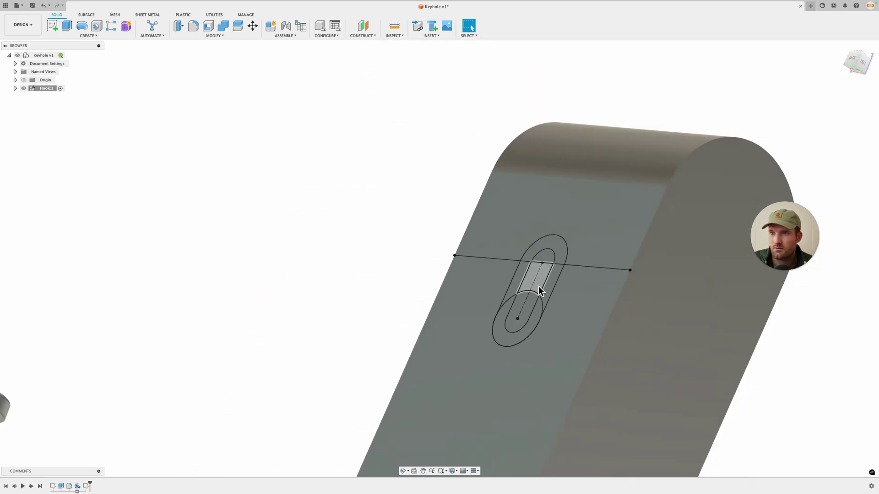
scroll(538, 288, "up", 1)
middle_click_drag(553, 288, 612, 259)
scroll(611, 259, "down", 2)
middle_click_drag(490, 303, 578, 280)
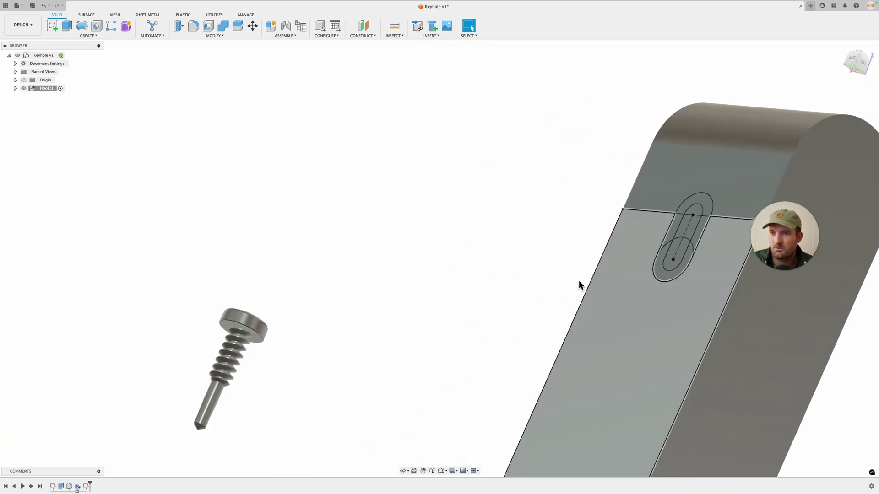
scroll(254, 325, "up", 10)
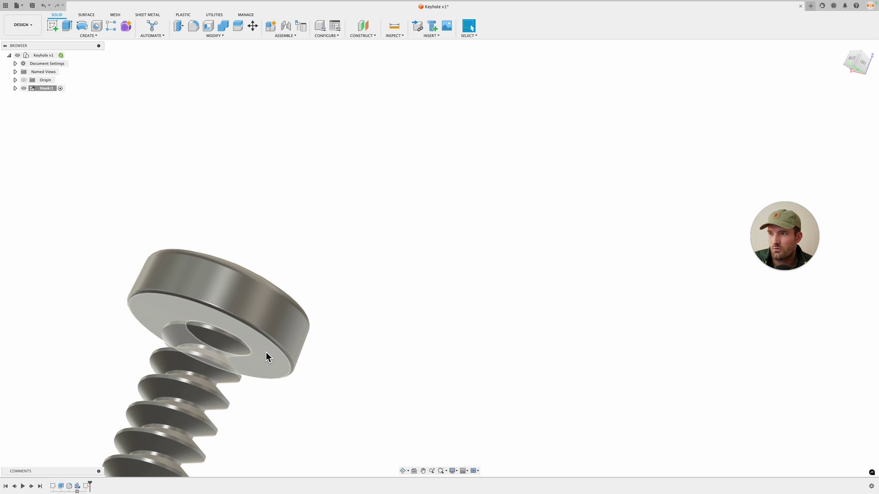
scroll(394, 293, "down", 1)
middle_click_drag(395, 289, 516, 270)
scroll(559, 293, "down", 3)
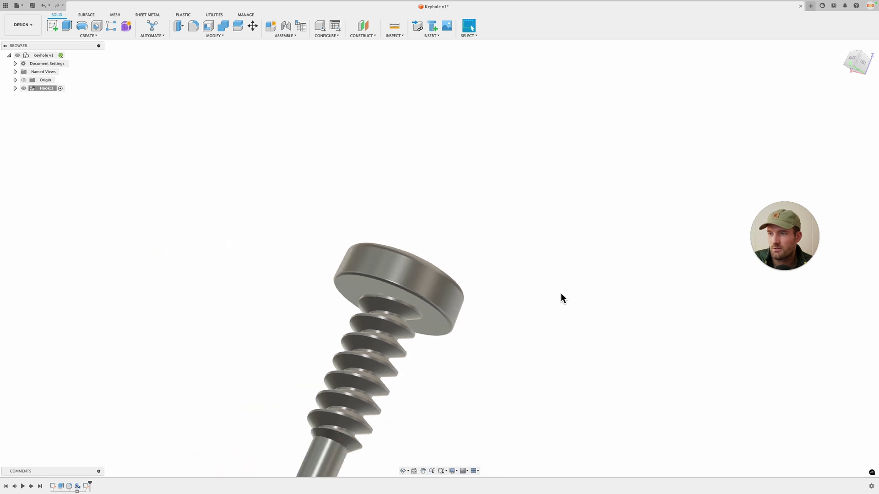
left_click(444, 321)
middle_click_drag(502, 258, 499, 276, "shift")
middle_click_drag(499, 277, 481, 493)
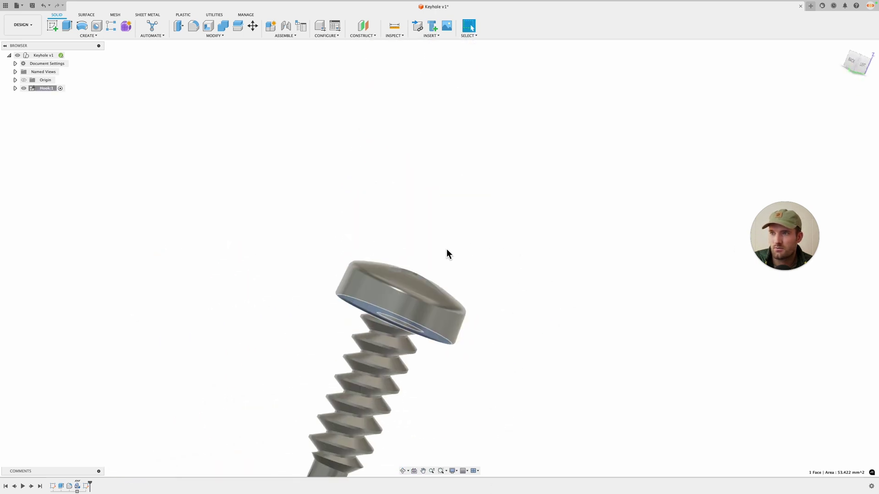
scroll(425, 274, "up", 2)
left_click(416, 275)
scroll(417, 275, "down", 3)
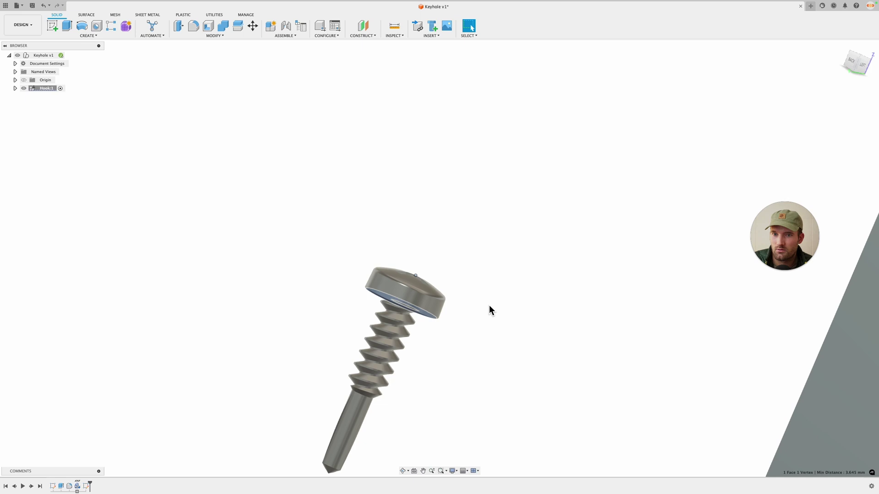
Step: Extrude the inner slot and the 10 mm circle profiles as a 6 mm deep cut into the hook's back face
middle_click_drag(528, 296, 445, 347)
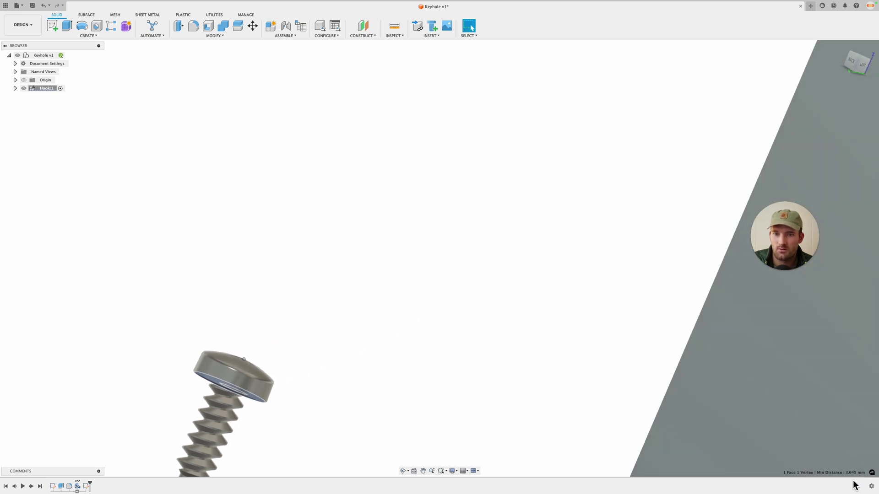
scroll(572, 329, "down", 3)
left_click(556, 294)
middle_click_drag(588, 259, 458, 387)
middle_click_drag(559, 254, 428, 355)
scroll(602, 301, "up", 4)
scroll(603, 301, "up", 3)
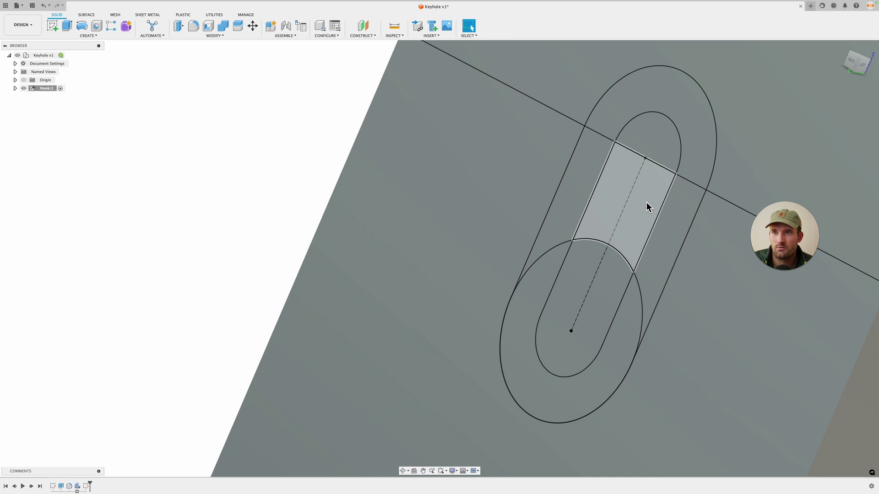
middle_click_drag(646, 202, 578, 278)
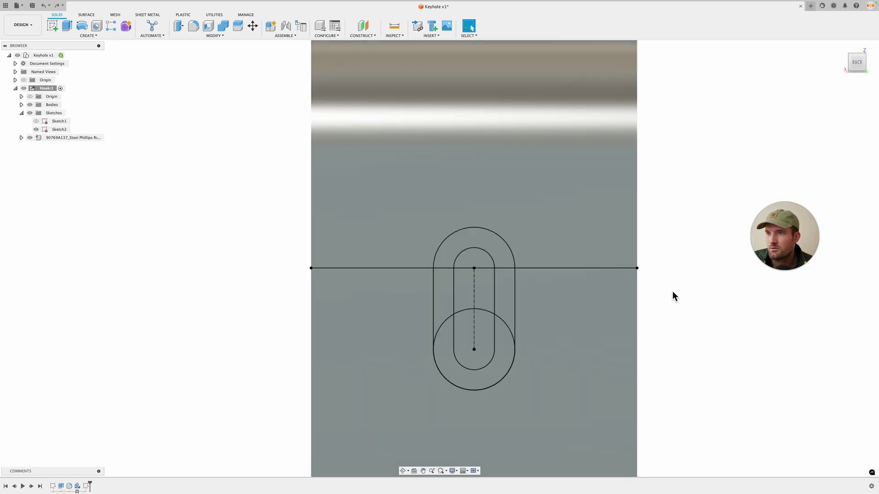
middle_click_drag(672, 291, 684, 266)
scroll(469, 282, "up", 1)
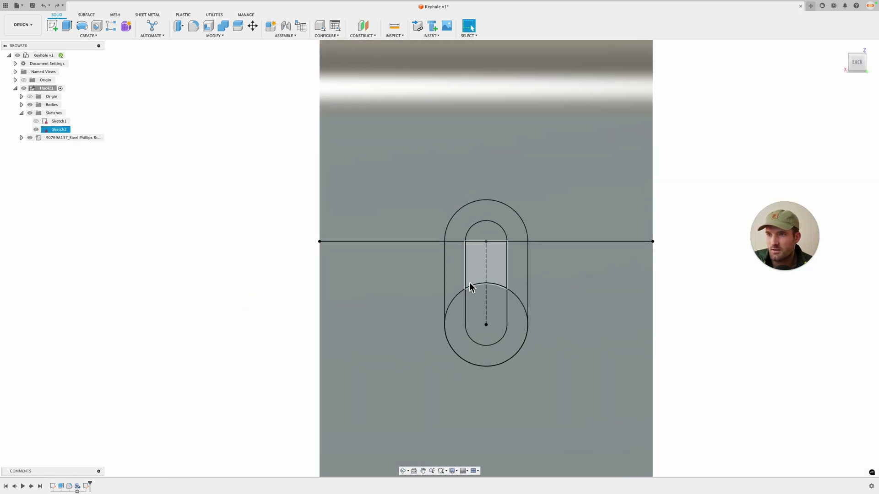
scroll(470, 283, "up", 3)
left_click(844, 339)
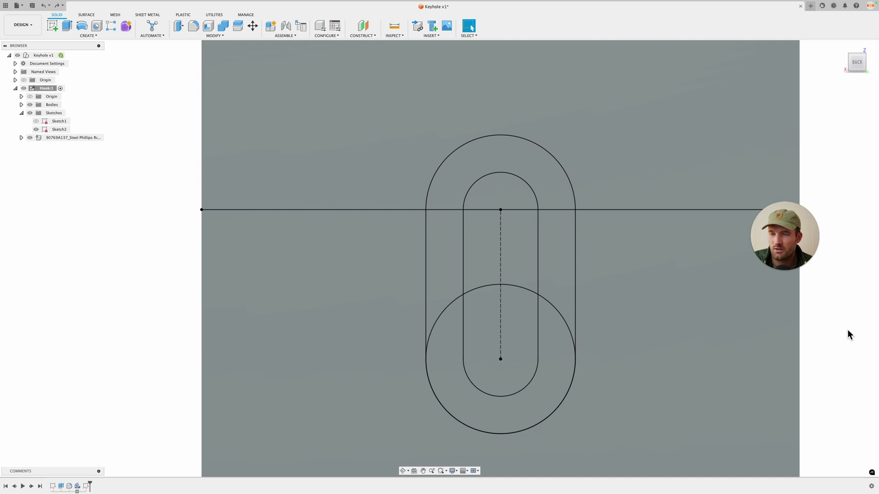
key("e")
left_click(503, 192)
left_click(515, 270)
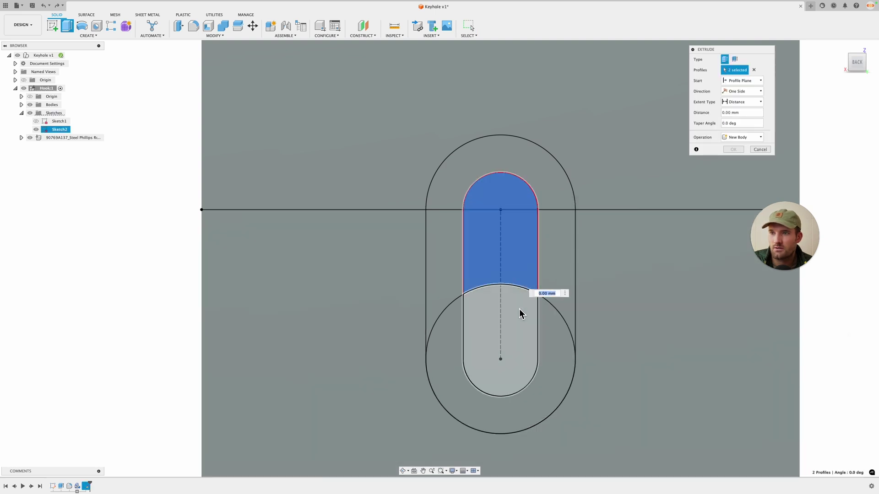
left_click(519, 314)
left_click(564, 348)
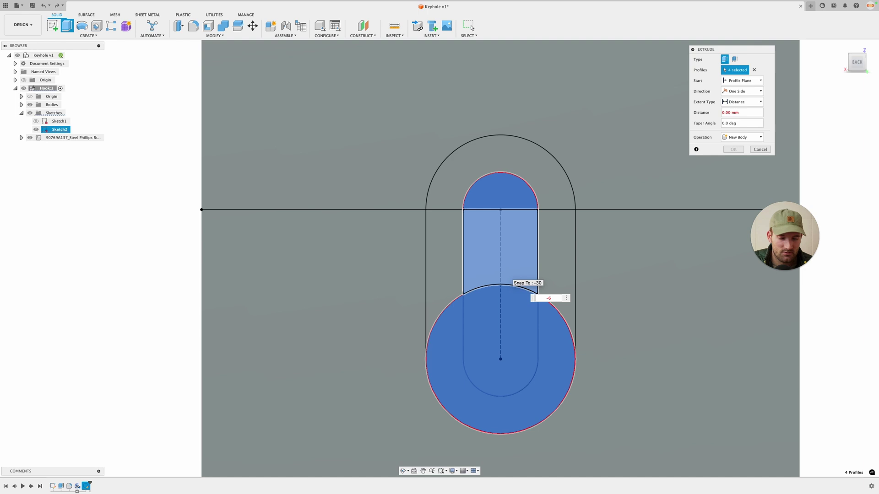
key("Return")
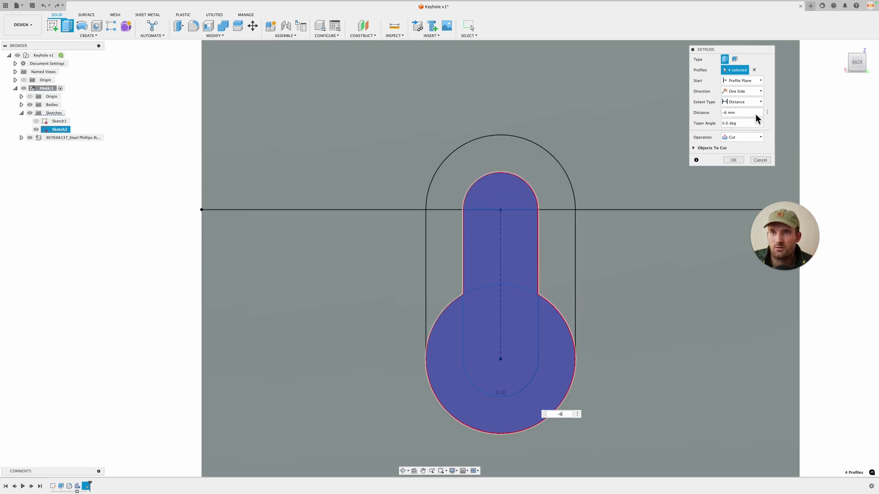
left_click(732, 160)
Step: Show the keyhole sketch again and begin extruding the outer slot's three surrounding profiles from a start offset of -2 mm
middle_click_drag(537, 188, 516, 233, "shift")
middle_click_drag(476, 332, 524, 292)
left_click(37, 129)
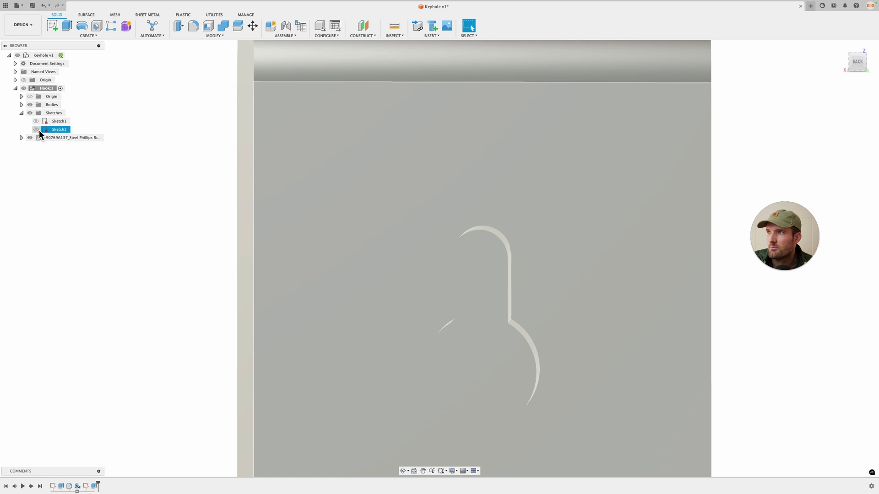
key("e")
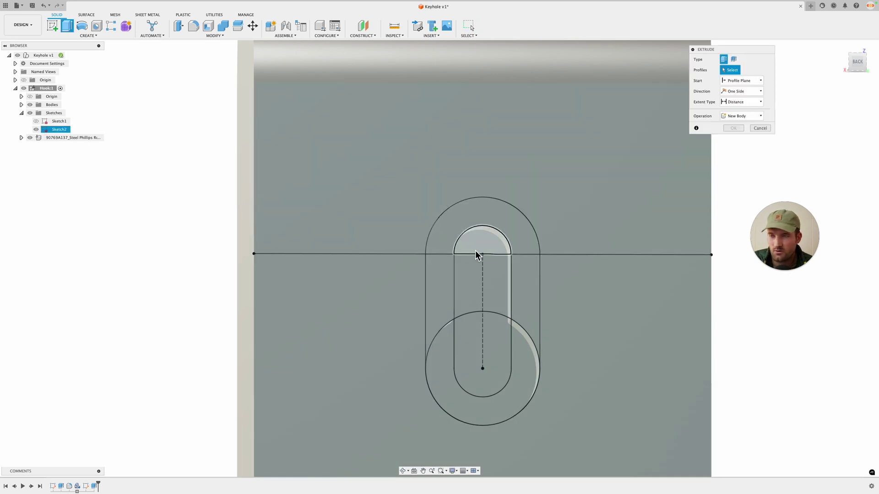
left_click(512, 227)
left_click(527, 290)
left_click(441, 280)
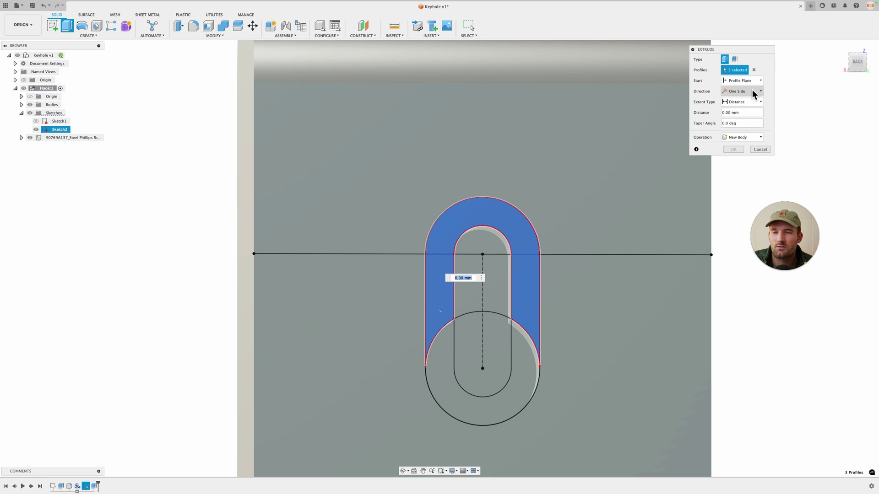
left_click(753, 81)
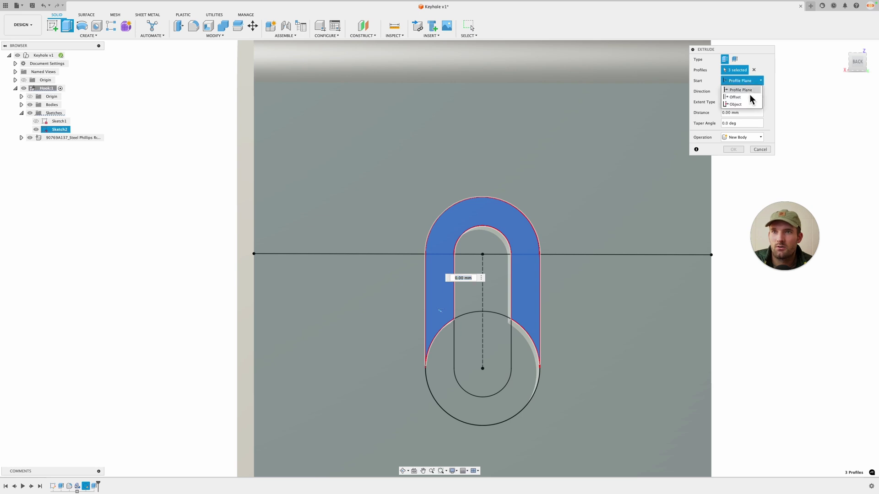
left_click(751, 100)
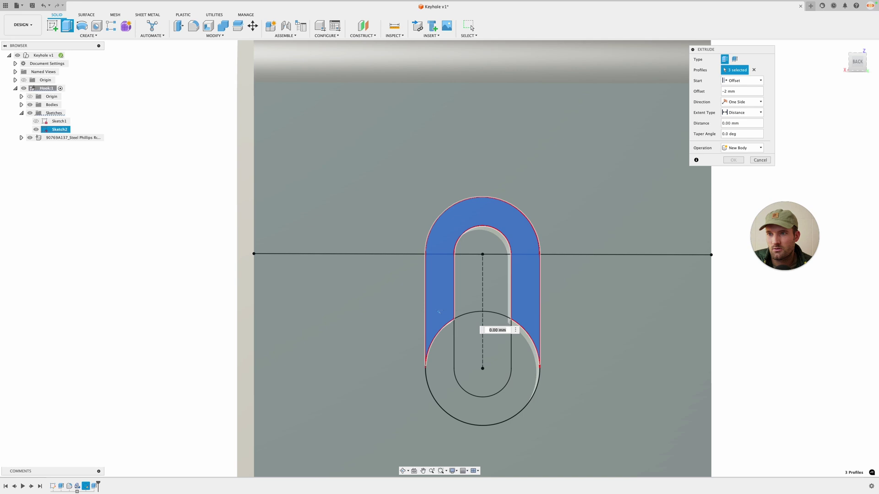
Step: Extend the outer slot extrusion to the keyhole's floor face and complete it as a cut
scroll(484, 270, "up", 5)
middle_click_drag(544, 284, 582, 200)
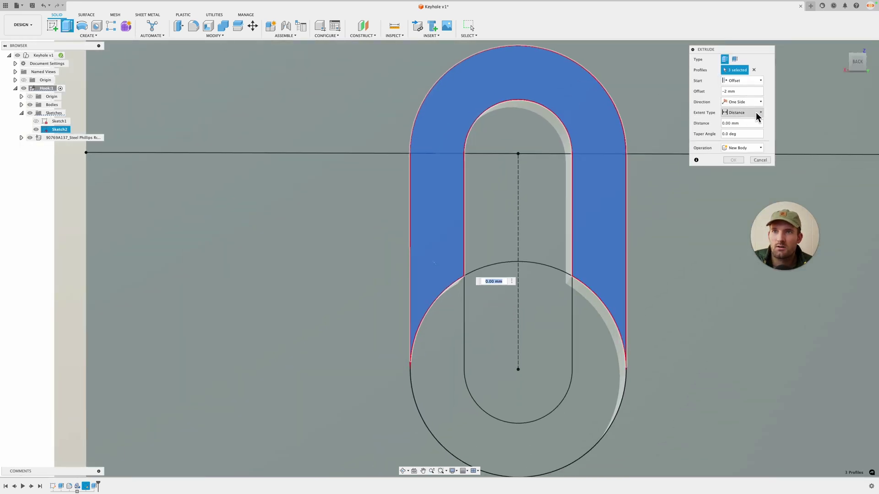
left_click(756, 112)
left_click(752, 130)
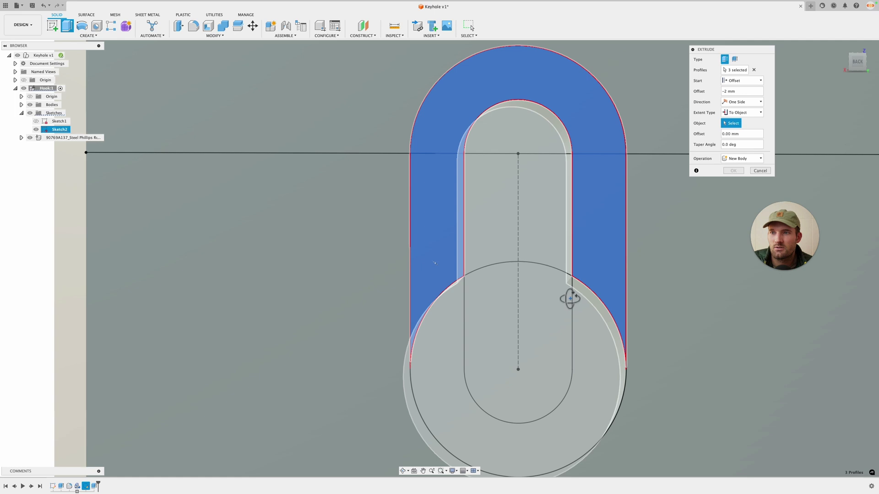
middle_click_drag(570, 298, 595, 113, "shift")
middle_click_drag(561, 371, 608, 194)
middle_click_drag(605, 262, 606, 260, "shift")
middle_click_drag(583, 319, 592, 178)
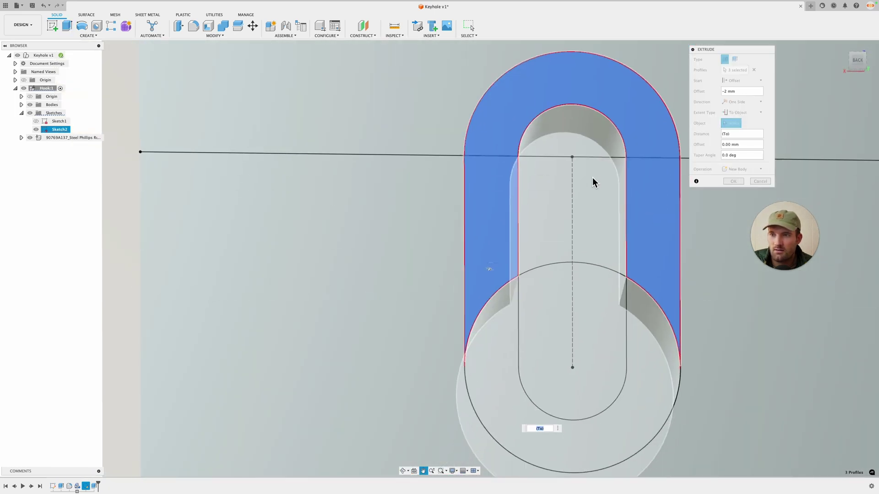
left_click(601, 337)
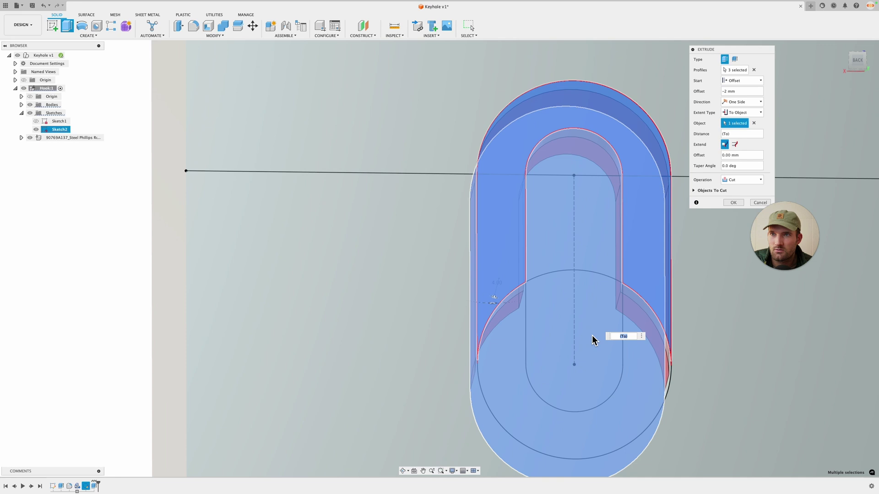
scroll(592, 335, "down", 5)
scroll(592, 324, "up", 7)
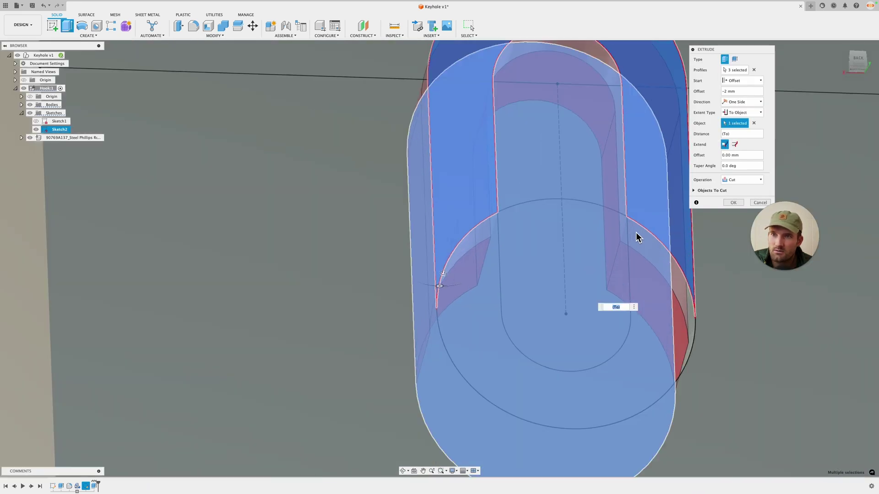
scroll(638, 237, "up", 2)
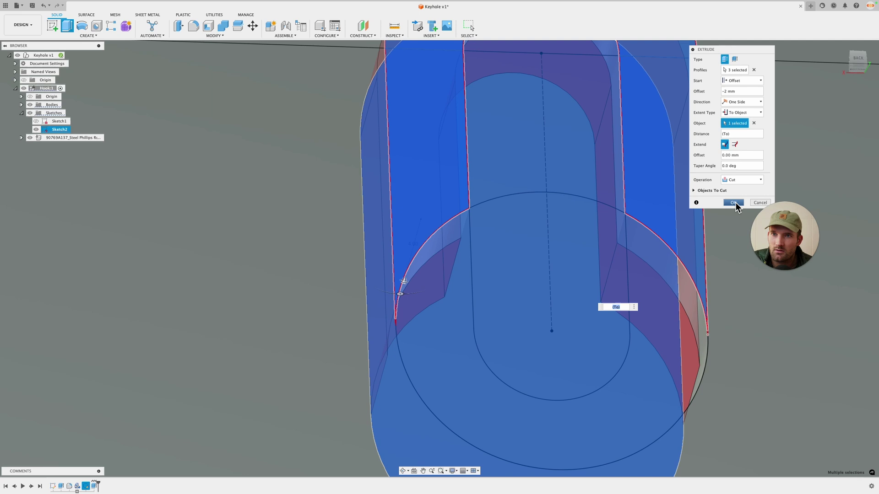
left_click(733, 203)
Step: Inspect the undercut inside the keyhole slot and hide the keyhole sketch
scroll(590, 298, "down", 3)
scroll(593, 302, "up", 2)
scroll(595, 296, "down", 4)
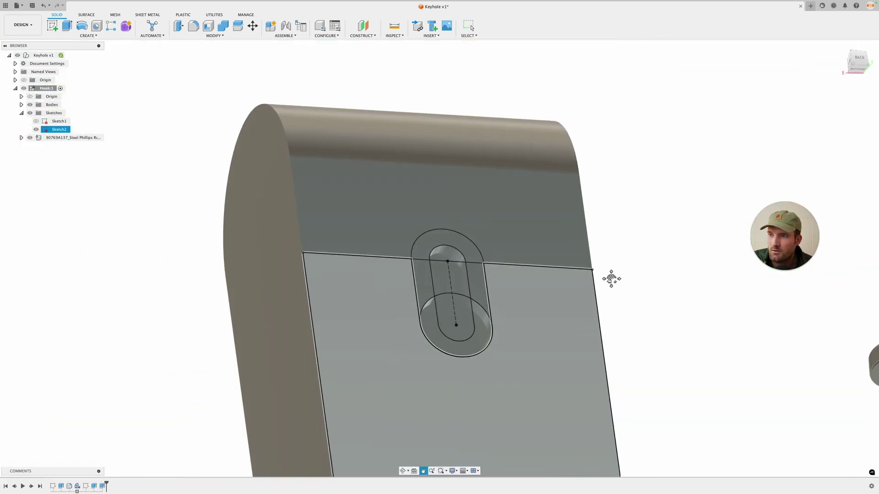
scroll(595, 274, "up", 4)
scroll(555, 233, "up", 4)
scroll(591, 274, "down", 2)
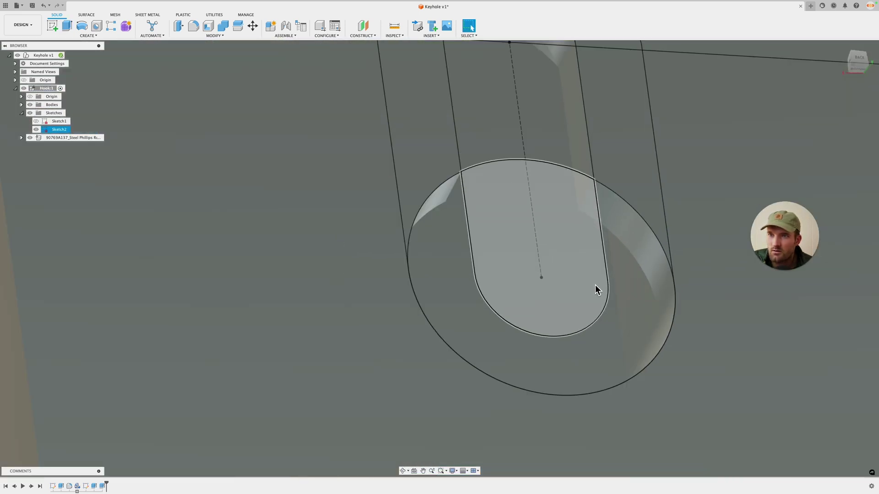
scroll(610, 257, "down", 2)
left_click(36, 129)
scroll(459, 334, "down", 4)
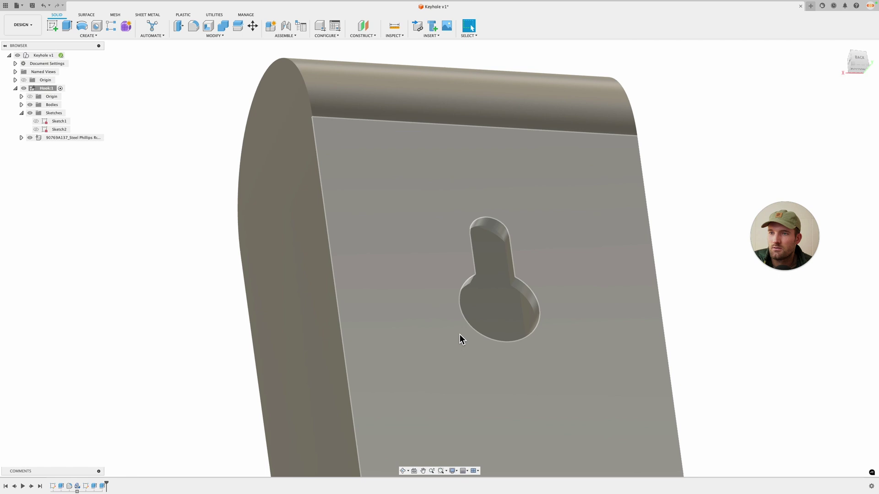
Step: Joint the screw's head to the upper centre of the keyhole pocket's floor, offset 4 mm outward along the screw's axis
scroll(460, 334, "down", 3)
key("j")
middle_click_drag(746, 354, 686, 322)
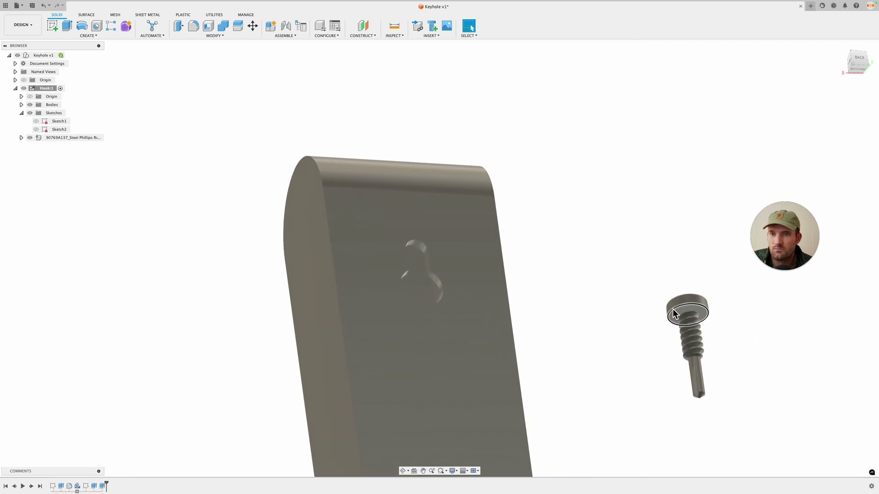
key("j")
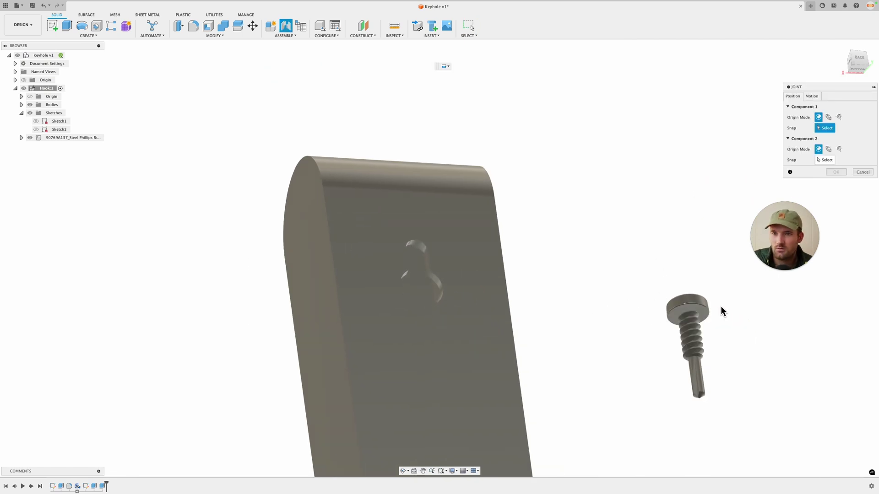
left_click(687, 306)
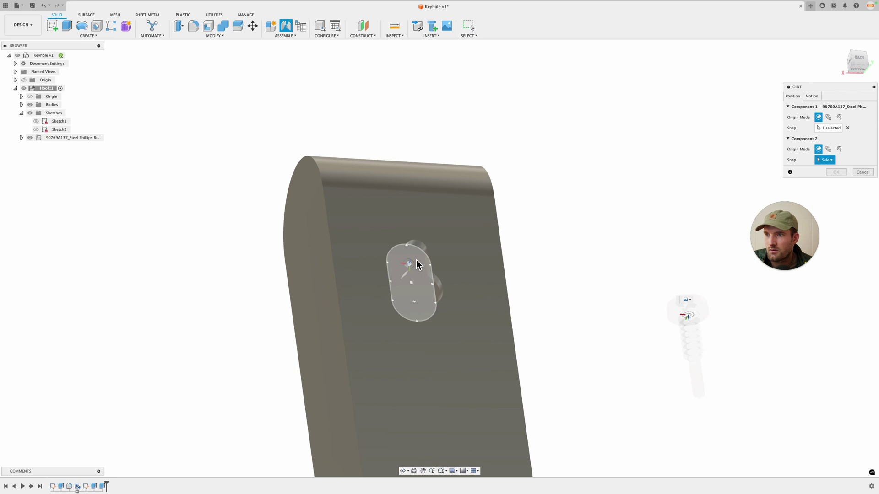
left_click(417, 261)
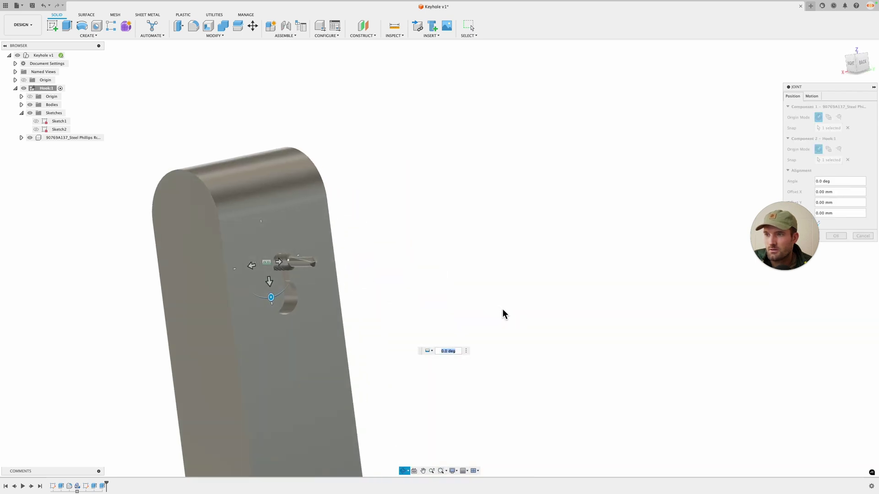
middle_click_drag(502, 309, 474, 282, "shift")
middle_click_drag(355, 263, 457, 253)
scroll(457, 254, "up", 3)
middle_click_drag(532, 236, 581, 232)
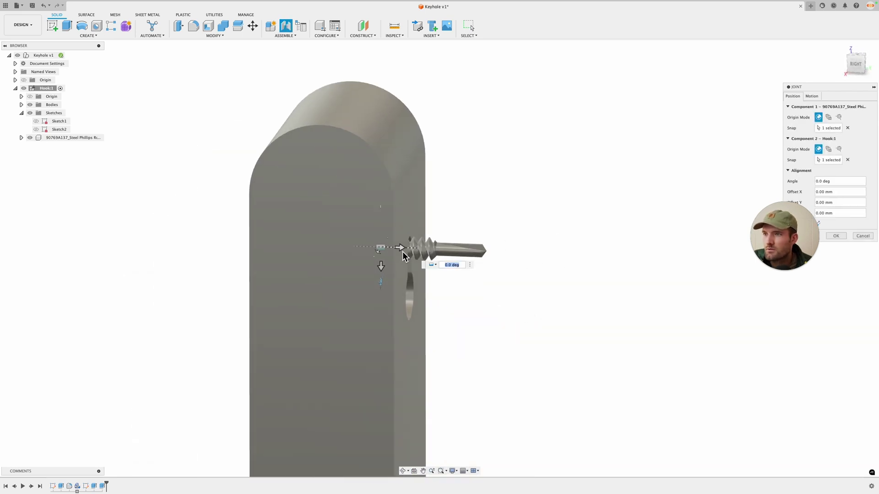
mouse_move(403, 251)
left_mouse_down()
mouse_move(436, 255)
mouse_move(419, 255)
left_mouse_up()
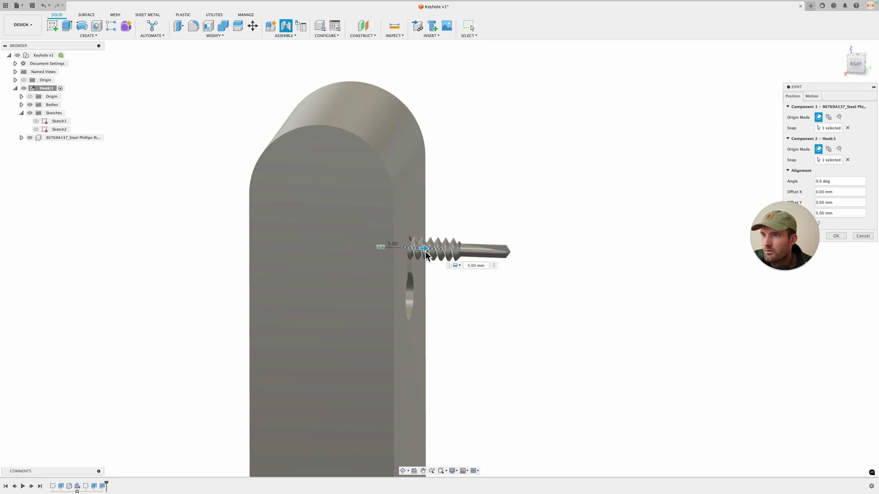
left_click(836, 235)
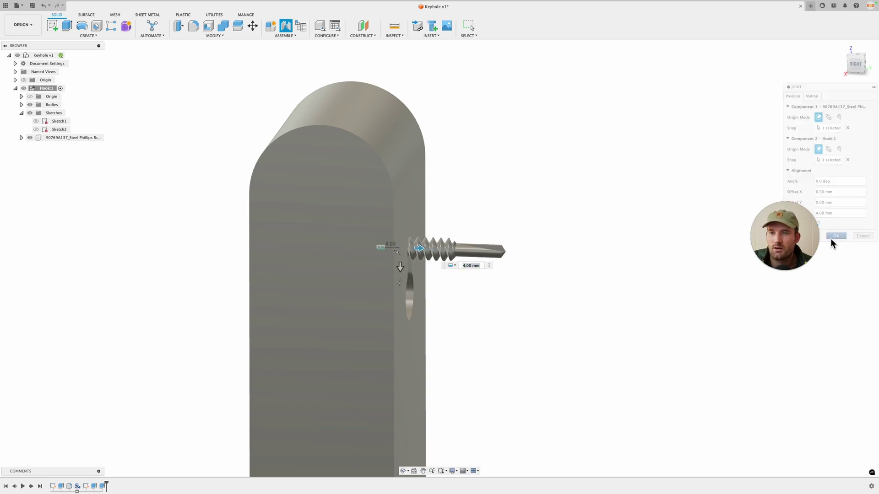
Step: Show the origin planes and create a section analysis on the YZ plane at a distance of 20 mm, cutting through the hook and screw
mouse_move(602, 300)
middle_mouse_down("shift")
mouse_move(616, 300)
mouse_move(595, 304)
middle_mouse_up("shift")
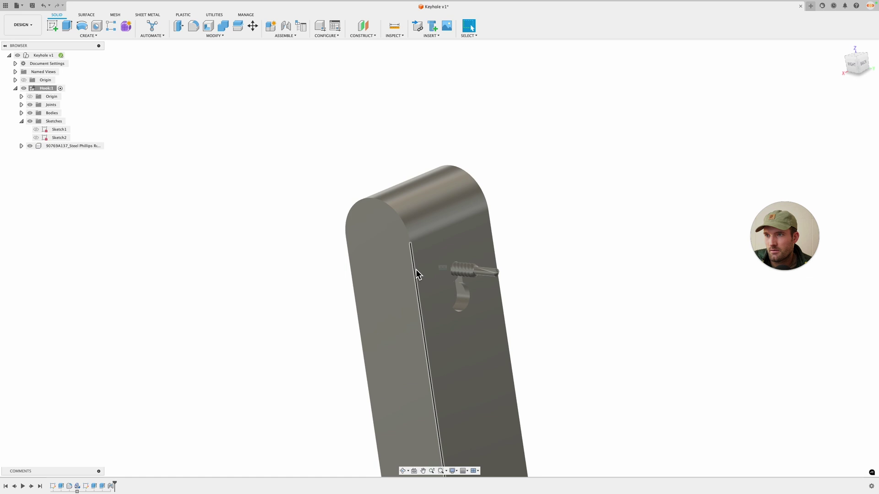
left_click(571, 283)
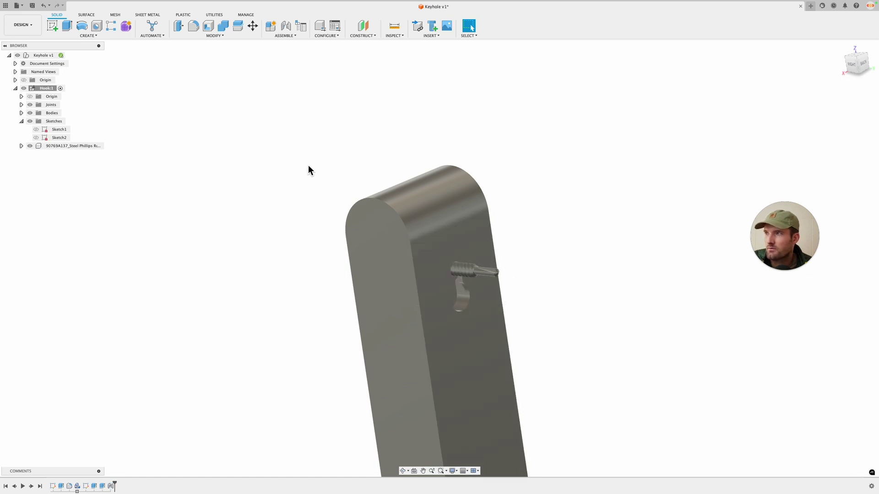
left_click(397, 36)
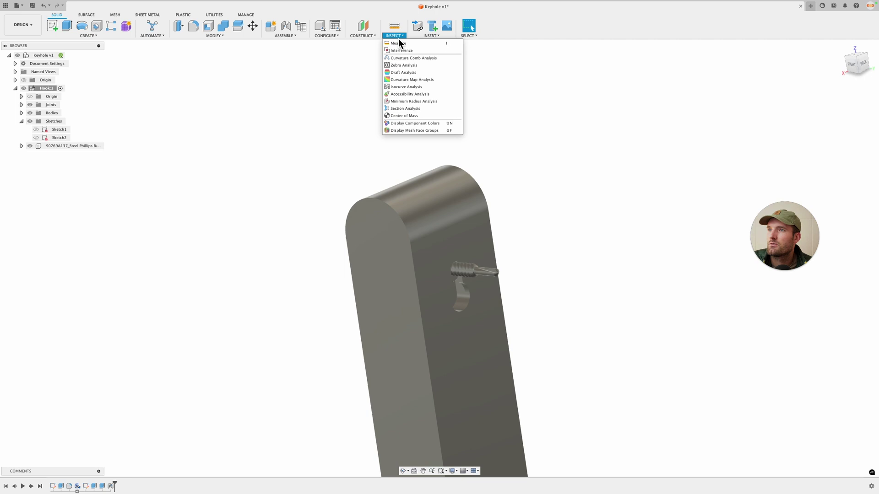
left_click(424, 118)
scroll(448, 139, "down", 5)
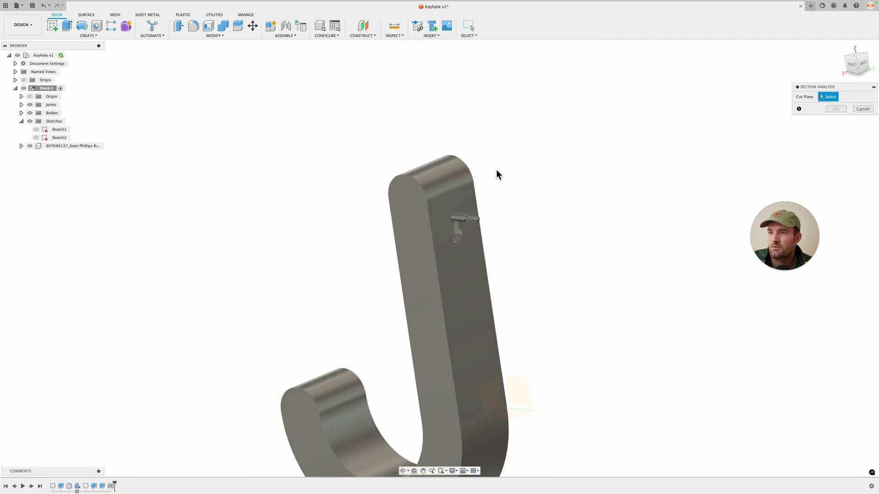
scroll(290, 238, "down", 1)
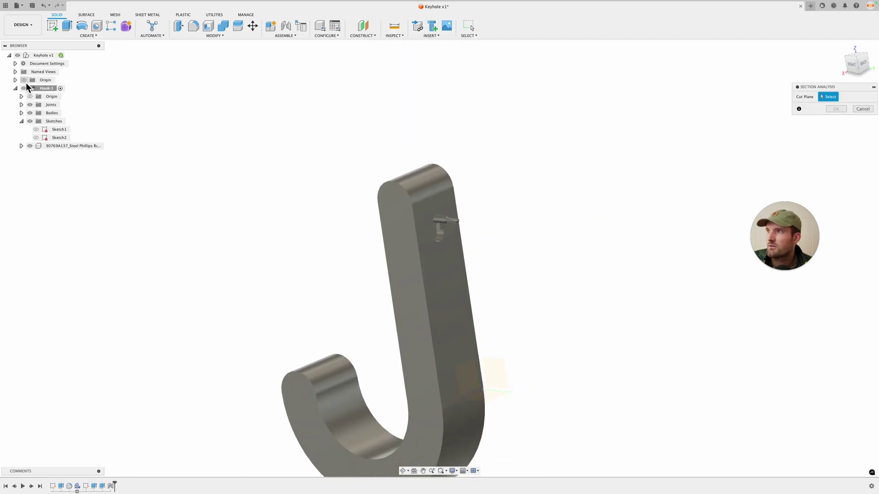
scroll(178, 156, "down", 1)
middle_click_drag(481, 361, 459, 321, "shift")
left_click(461, 311)
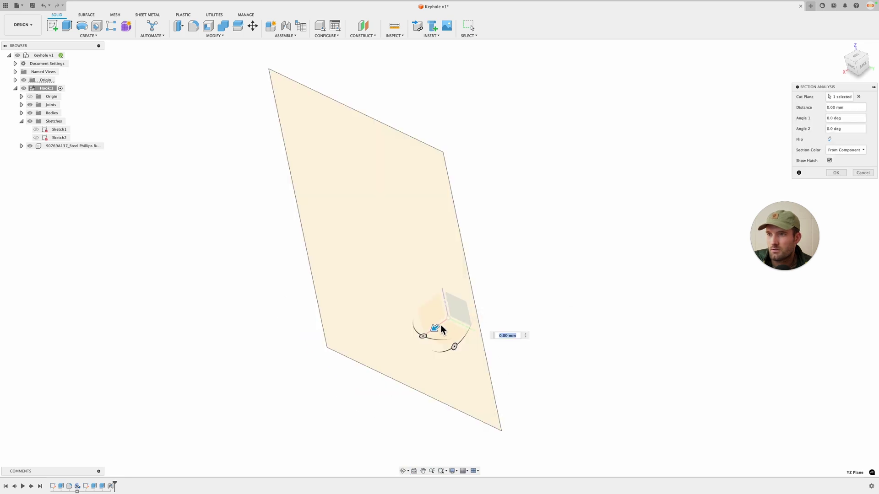
left_click_drag(434, 335, 422, 342)
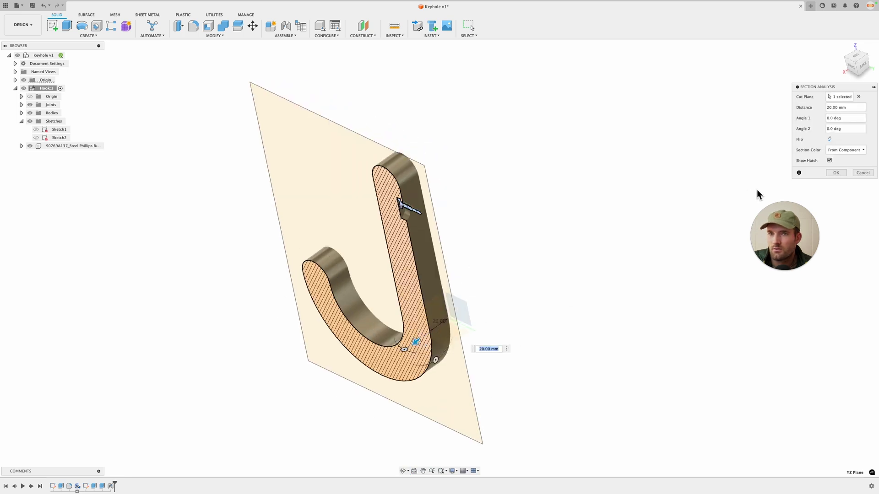
left_click(837, 175)
Step: Examine the sectioned keyhole to check how the screw's head and shank fit inside the undercut slot
middle_click_drag(486, 224, 515, 196, "shift")
scroll(435, 180, "up", 8)
mouse_move(486, 169)
middle_mouse_down("shift")
mouse_move(544, 163)
mouse_move(491, 167)
middle_mouse_up("shift")
scroll(492, 171, "up", 6)
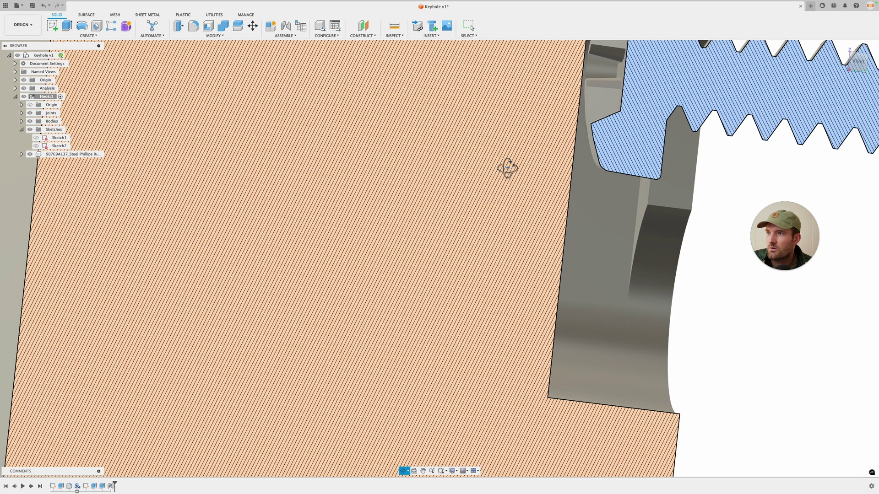
scroll(506, 167, "down", 1)
scroll(499, 168, "down", 4)
scroll(491, 137, "up", 5)
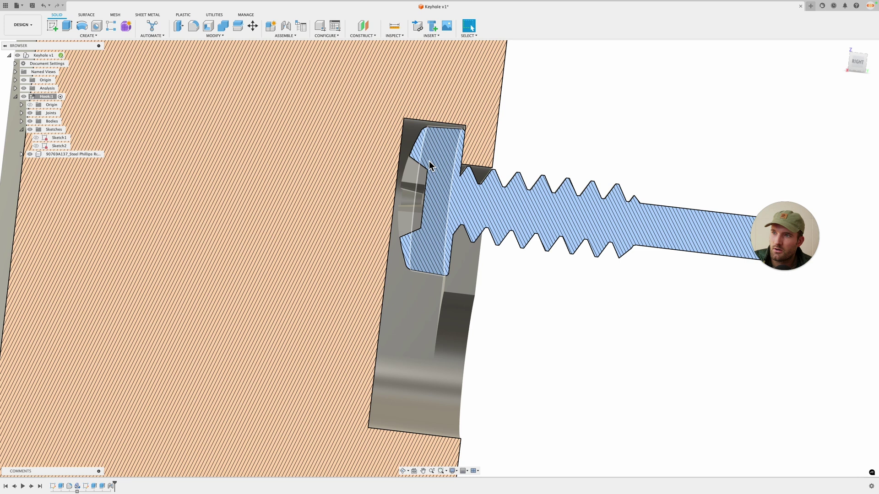
scroll(424, 152, "down", 5)
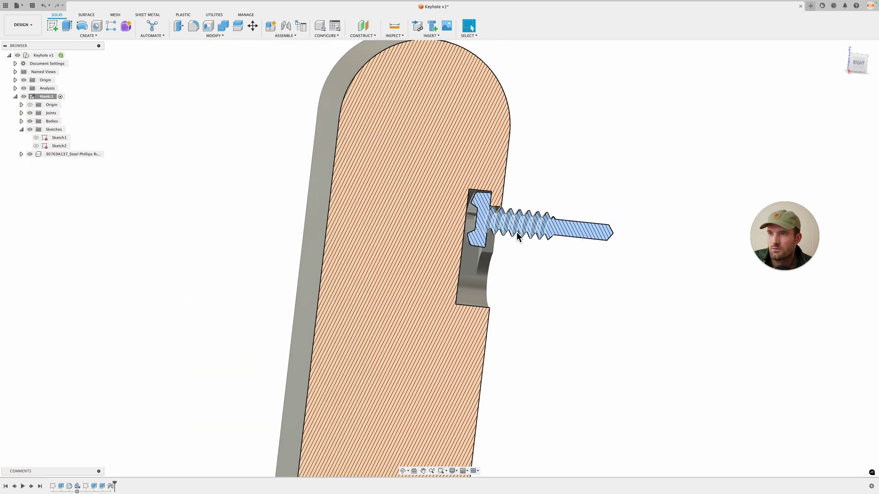
middle_click_drag(516, 232, 482, 312, "shift")
scroll(481, 312, "up", 3)
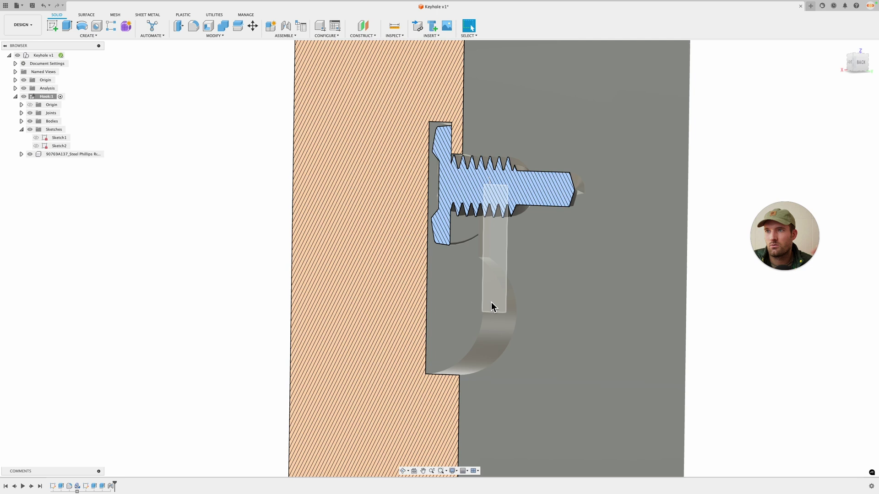
middle_click_drag(468, 301, 543, 307, "shift")
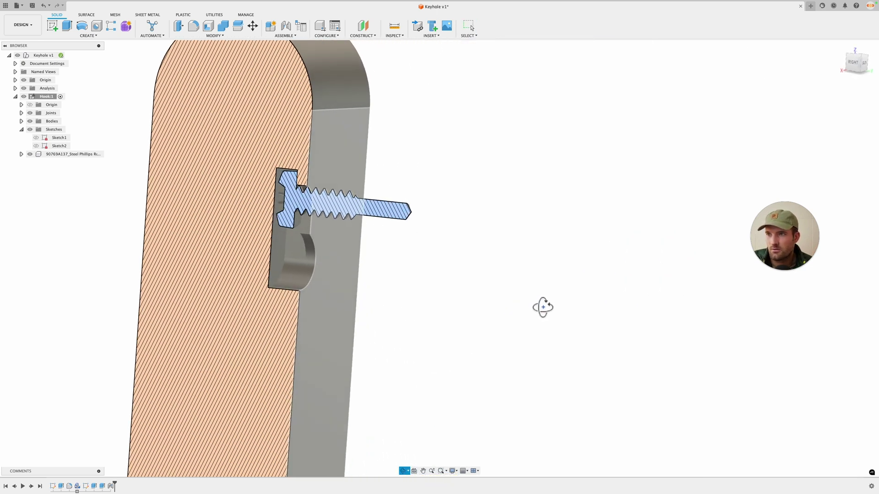
middle_click_drag(398, 255, 459, 281)
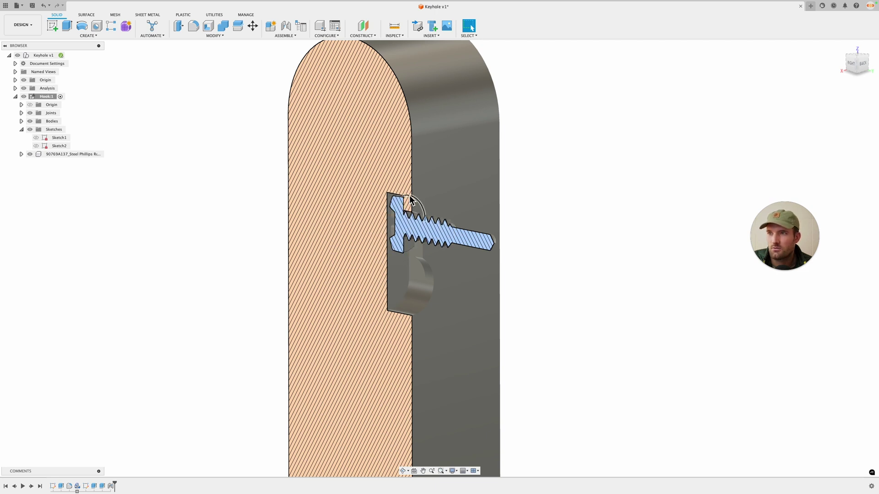
scroll(494, 247, "down", 4)
middle_click_drag(501, 287, 477, 269)
scroll(424, 250, "down", 2)
scroll(477, 269, "down", 5)
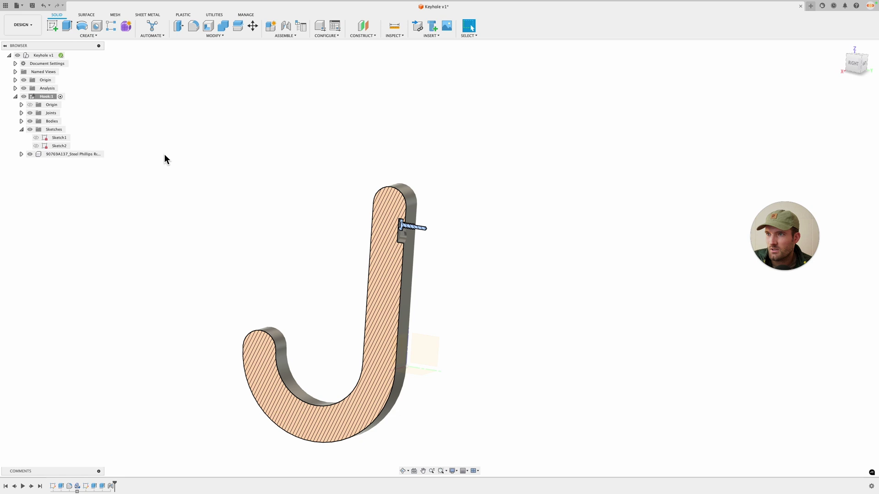
Step: Collapse the hook component, activate the top-level design and create a new internal standard component in it
left_click(24, 96)
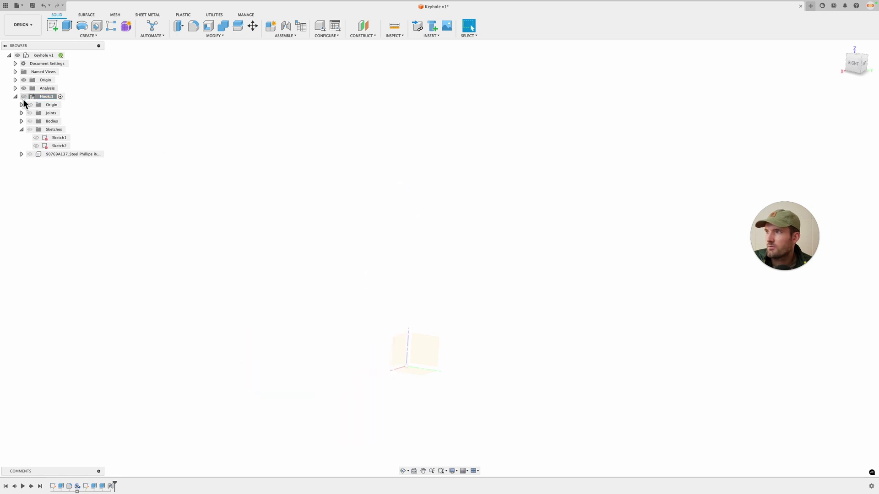
left_click(16, 96)
left_click(24, 96)
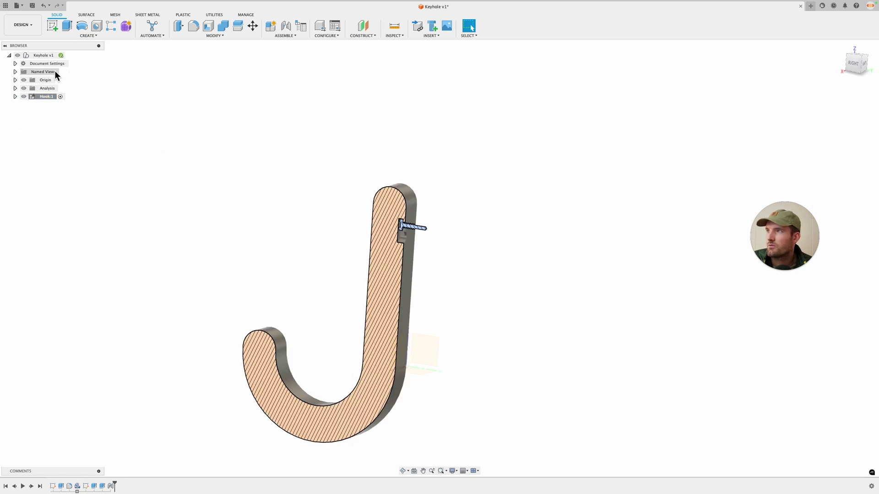
left_click(69, 56)
left_click(91, 35)
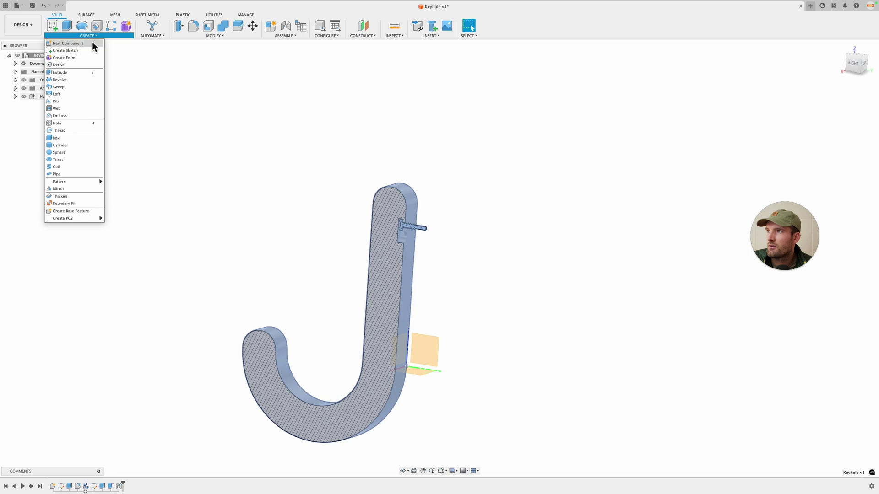
left_click(91, 45)
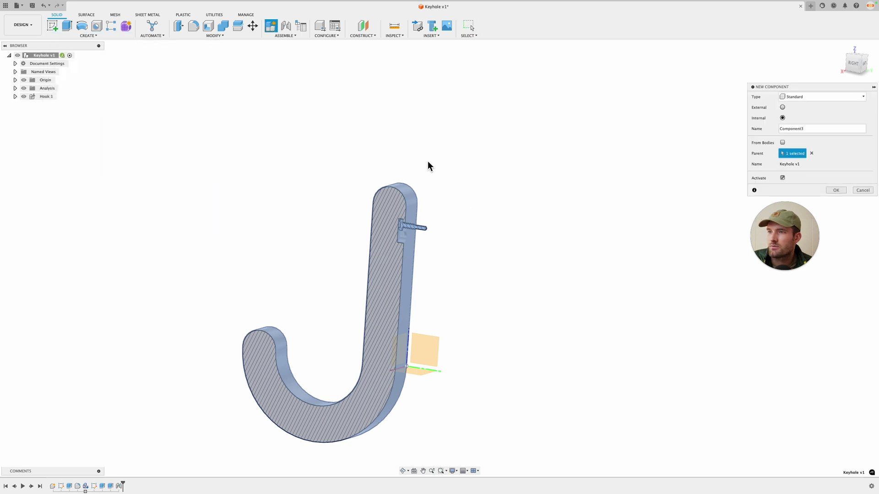
left_click(841, 192)
Step: Start a sketch on the YZ plane beside the hook and draw two nested vertical slots sharing one centre, about 5.5 and 14.5 mm wide
middle_click_drag(542, 329, 519, 341, "shift")
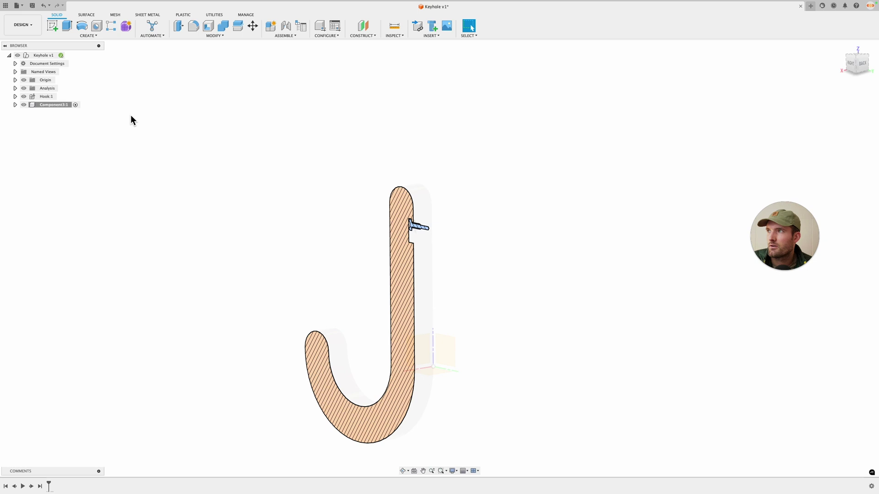
left_click(89, 35)
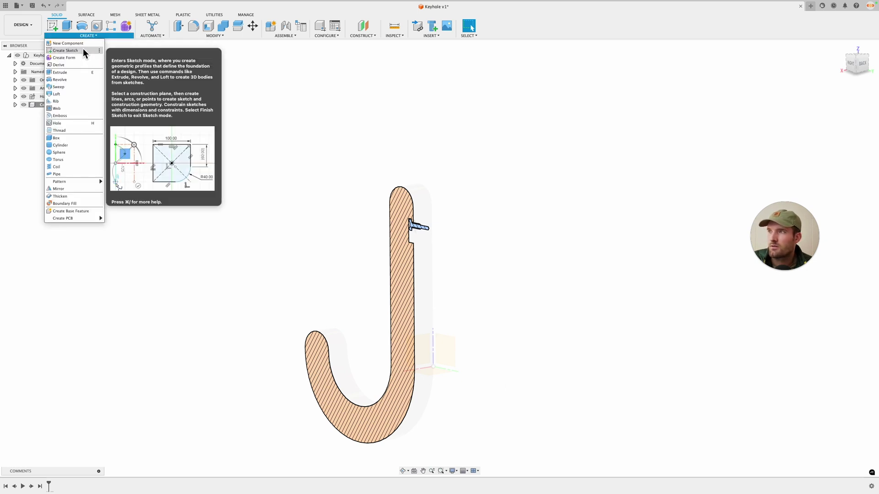
left_click(83, 50)
left_click(451, 353)
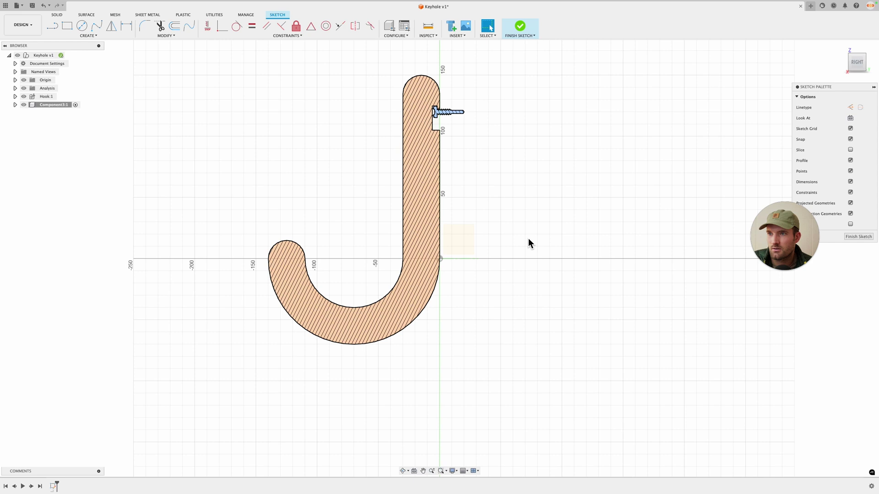
left_click(88, 36)
mouse_move(91, 87)
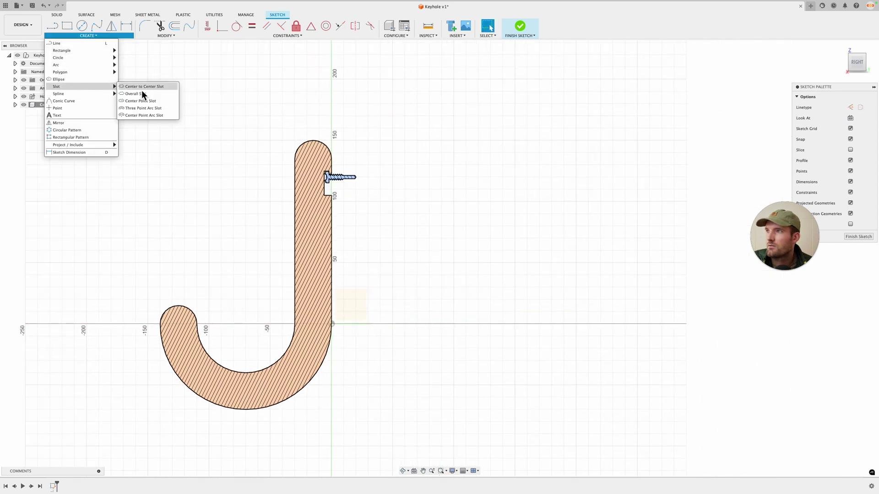
left_click(137, 101)
left_click(466, 323)
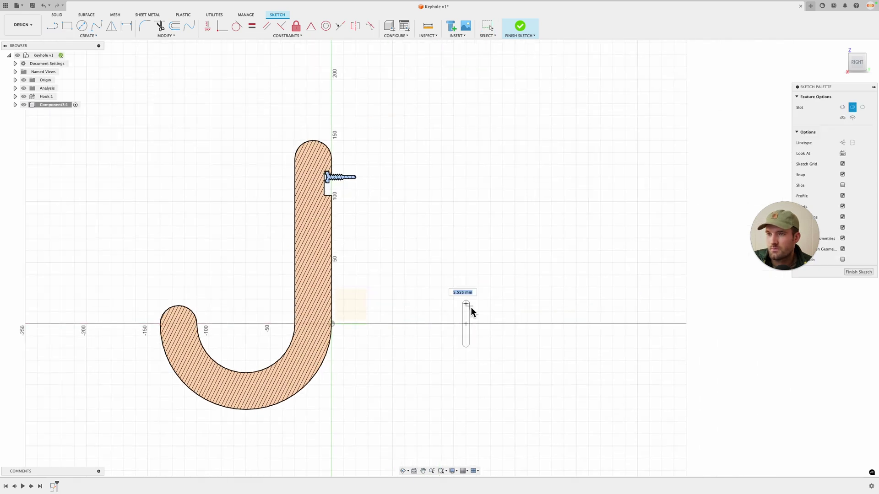
left_click(471, 312)
left_click(466, 324)
left_click(466, 293)
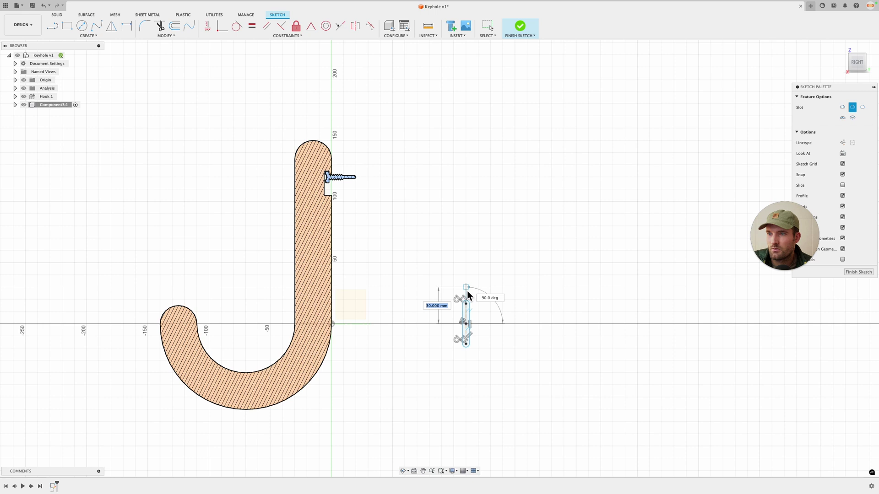
left_click(477, 300)
scroll(473, 309, "up", 5)
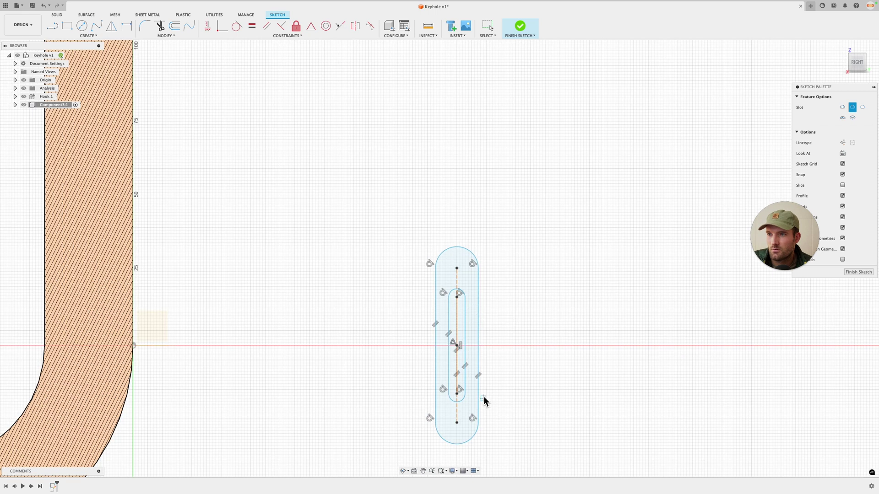
Step: Constrain the lower arc centres of the two slots to be coincident
left_click(222, 26)
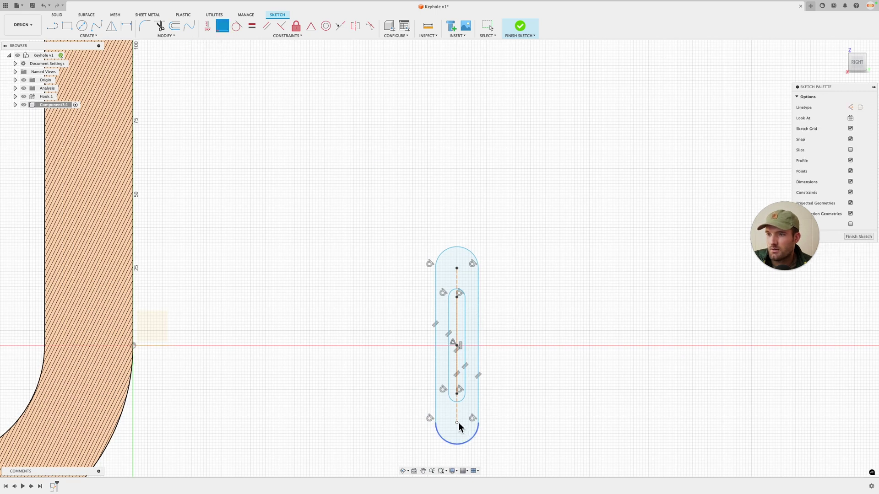
left_click(458, 423)
left_click(457, 393)
Step: Dimension the outer slot's width between its straight sides at 10 mm
key("d")
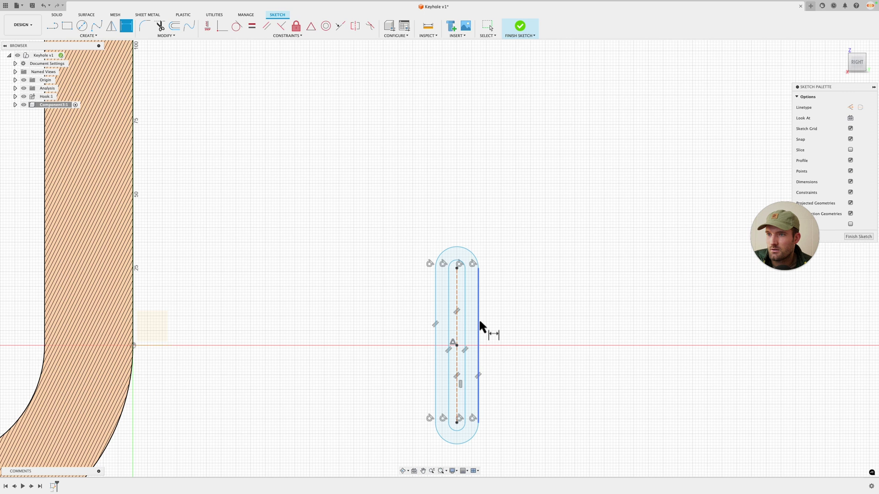
left_click(479, 321)
left_click(436, 313)
left_click(448, 208)
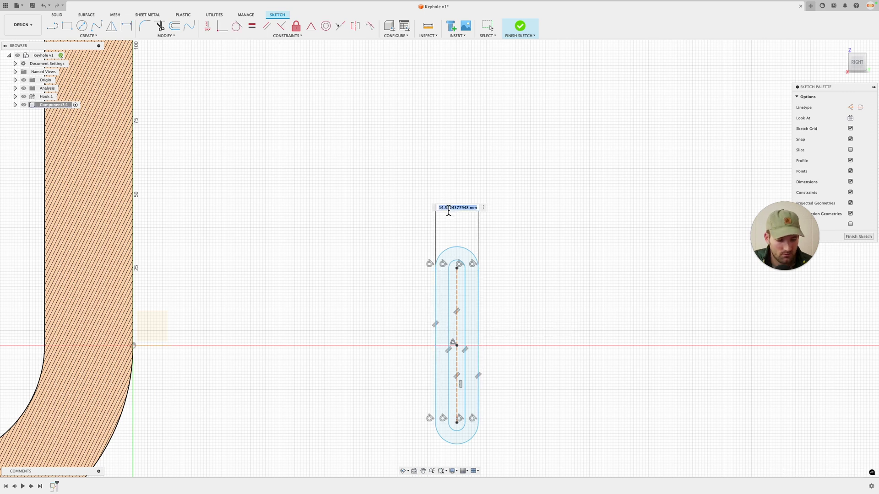
key("Return")
key("Escape")
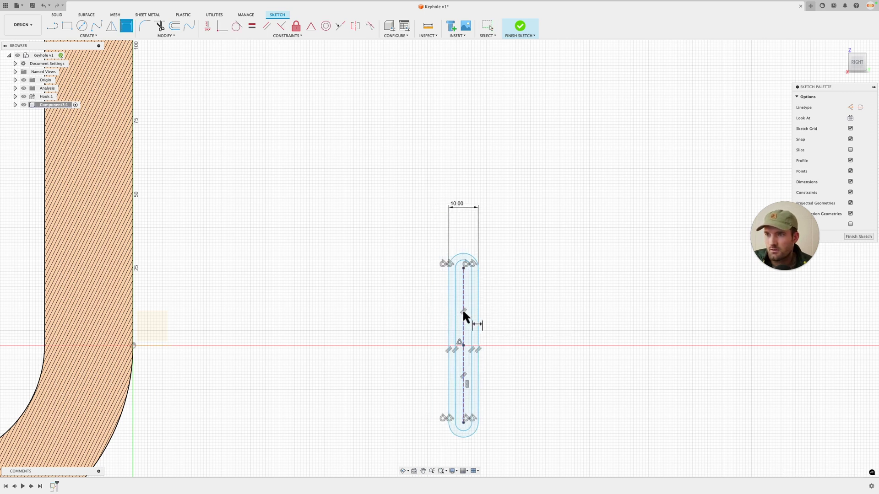
Step: Dimension the slots' shared vertical centreline at a length of 12 mm
key("d")
left_click(463, 310)
left_click(419, 313)
type("12")
key("Return")
key("Escape")
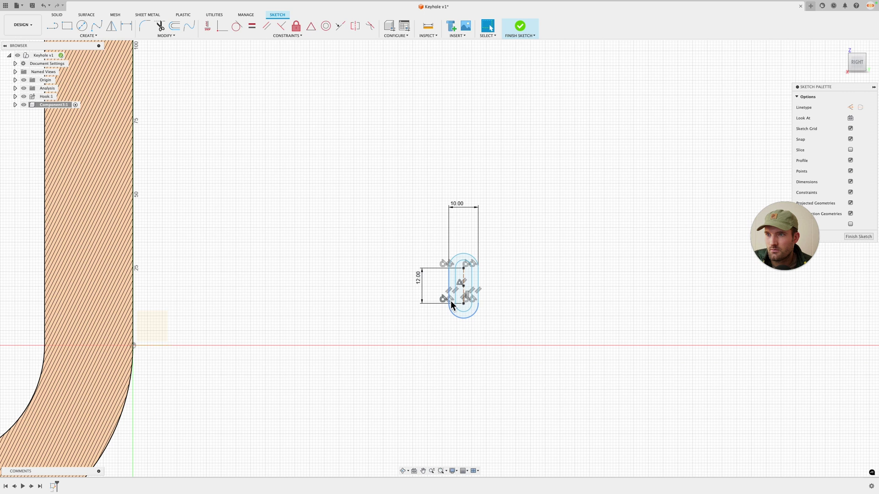
Step: Dimension the inner slot's width at 5 mm and finish the sketch
scroll(451, 301, "up", 5)
left_click(438, 290)
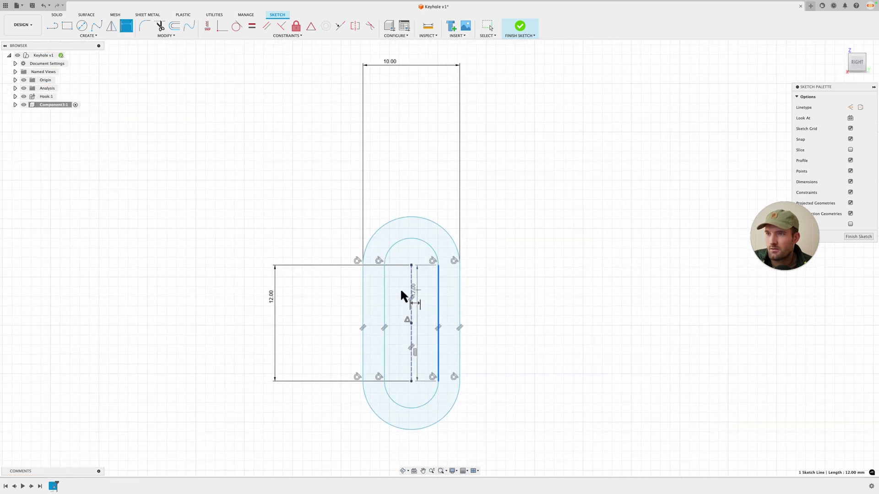
left_click(397, 293)
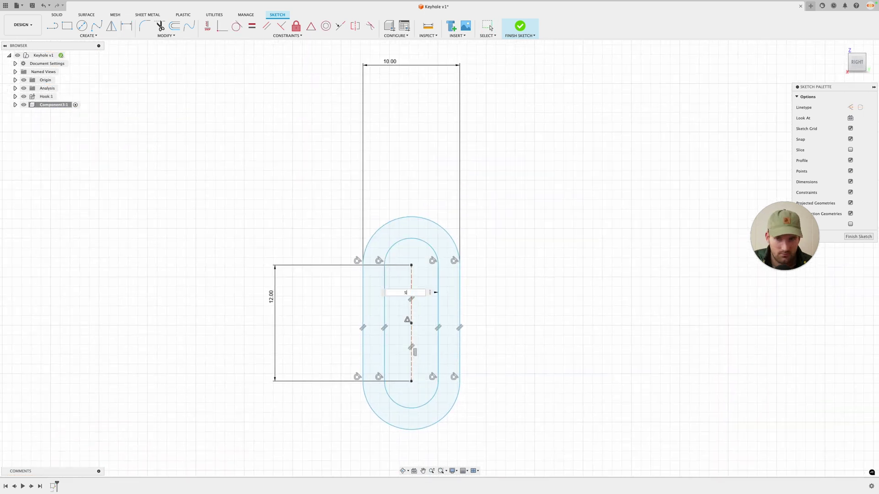
type("5")
key("Return")
scroll(414, 314, "down", 2)
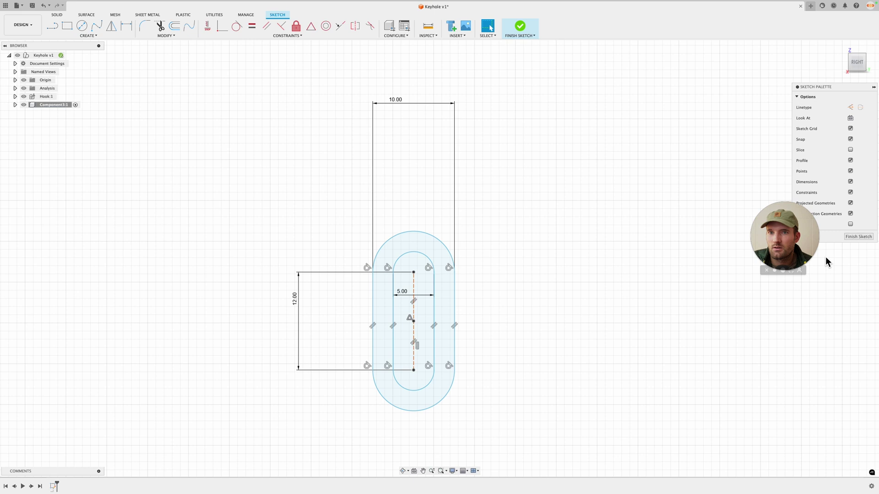
left_click(859, 237)
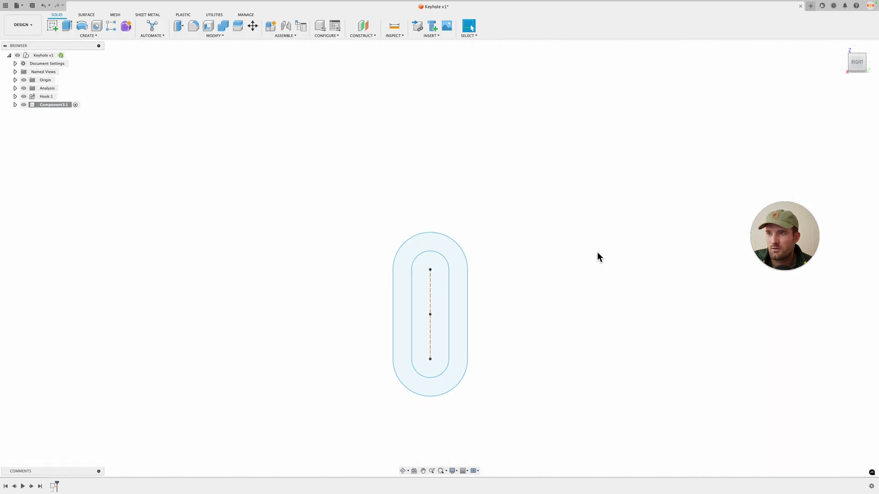
key("e")
key("Escape")
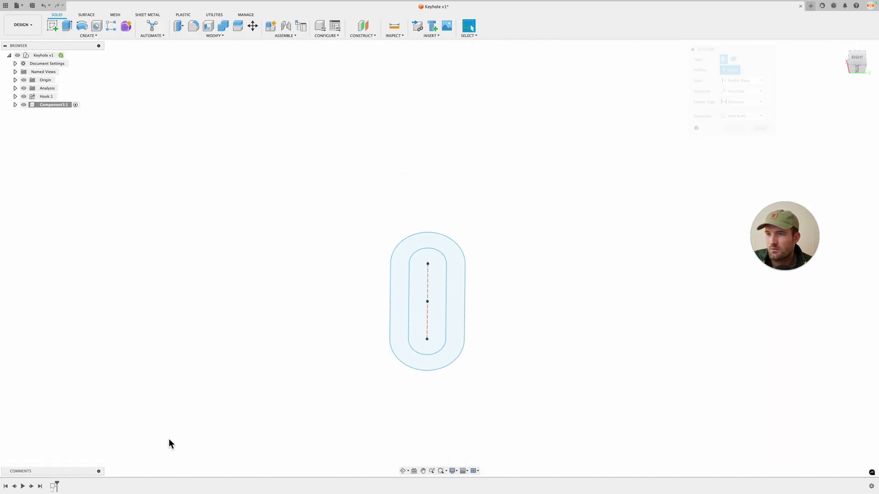
Step: Edit the component's slot sketch and add a circle centred on the lower arc centre, reaching the outer slot's edge
right_click(53, 486)
left_click(73, 408)
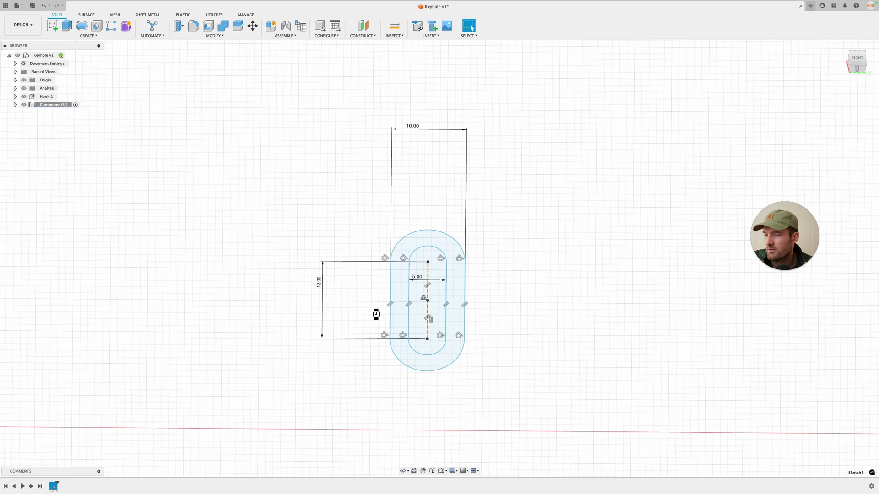
key("c")
left_click(427, 326)
left_click(466, 326)
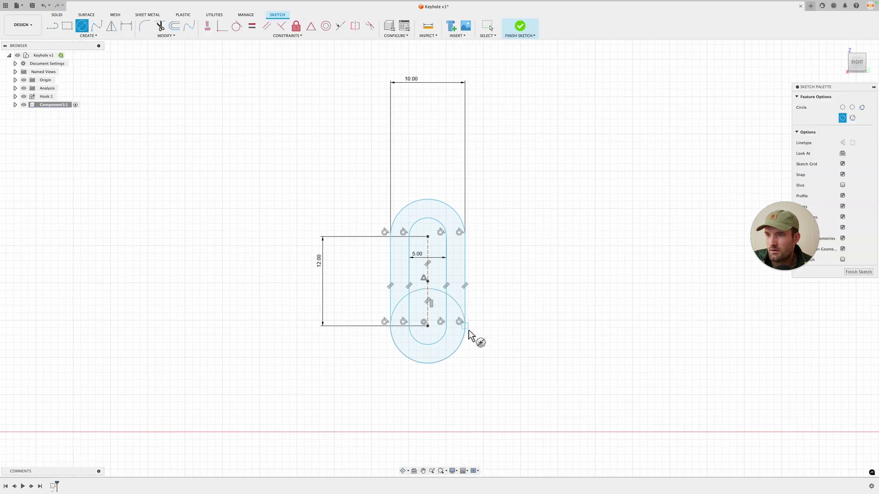
Step: Extrude the lower circle and the inner slot profiles 5 mm as a new body
key("e")
left_click(448, 339)
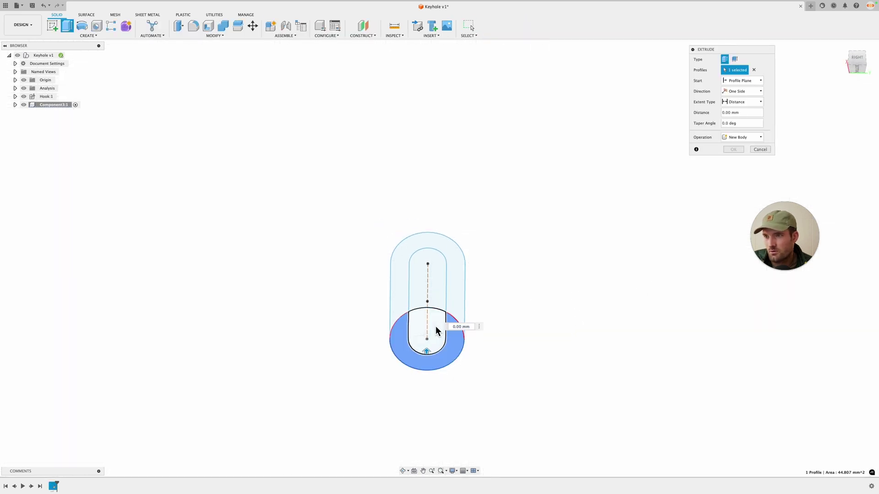
left_click(440, 333)
left_click(443, 295)
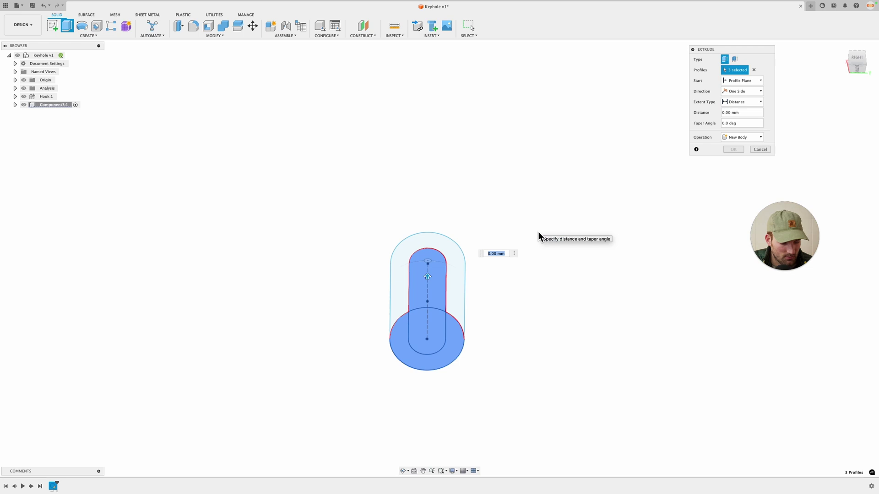
type("5")
key("Return")
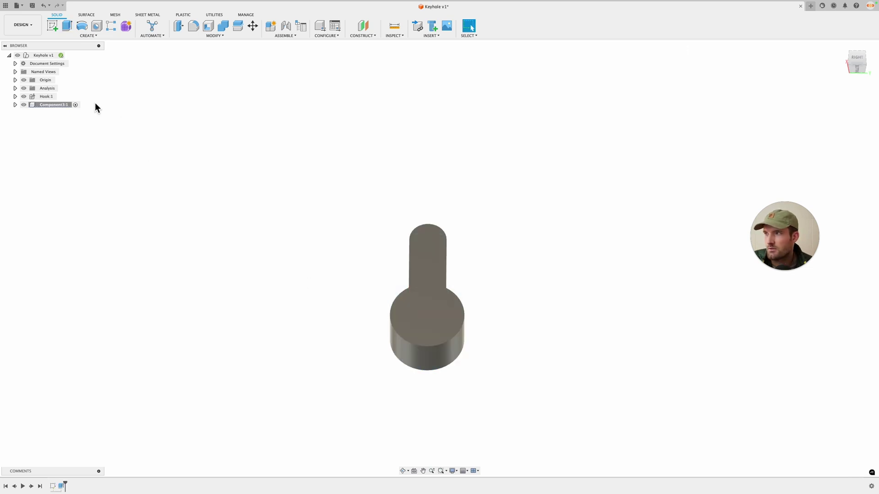
Step: Show the component's sketch again and extrude the remaining outer slot profile 4 mm
left_click(15, 105)
left_click(22, 130)
left_click(36, 138)
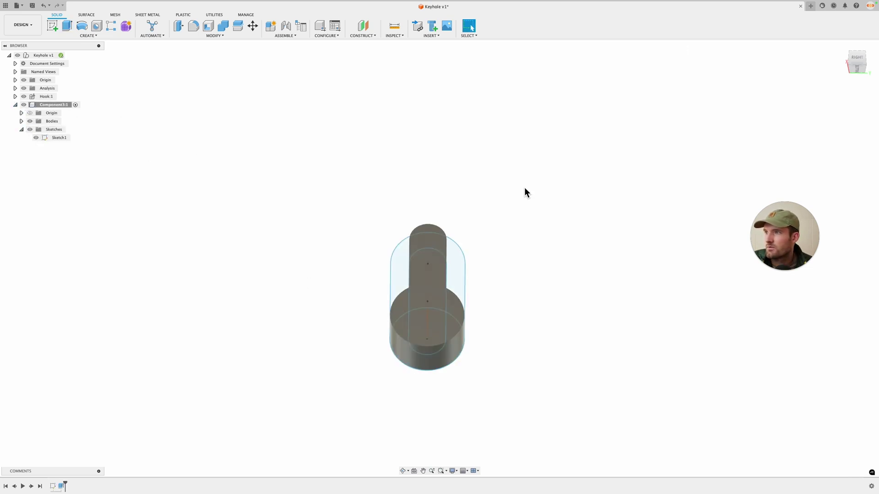
key("e")
middle_click_drag(463, 255, 631, 259, "shift")
left_click(458, 358)
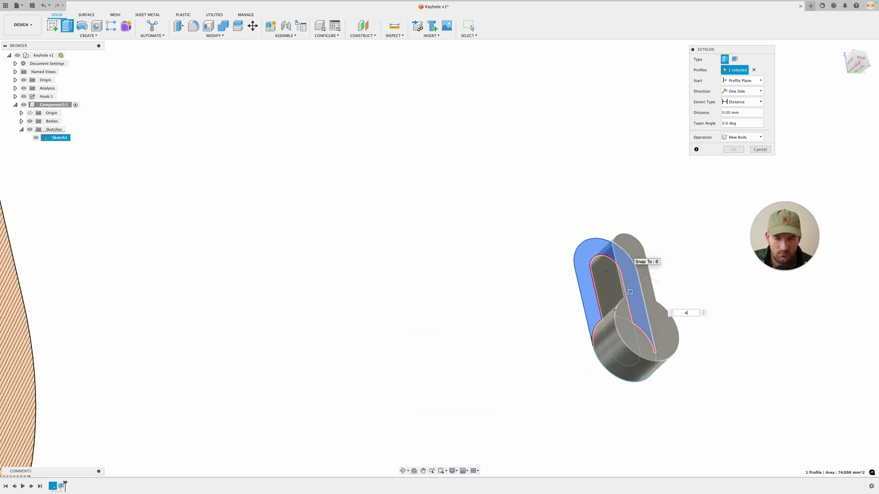
type("4")
key("Return")
Step: Hide the sketches of the new keyhole component
middle_click_drag(629, 292, 687, 285, "shift")
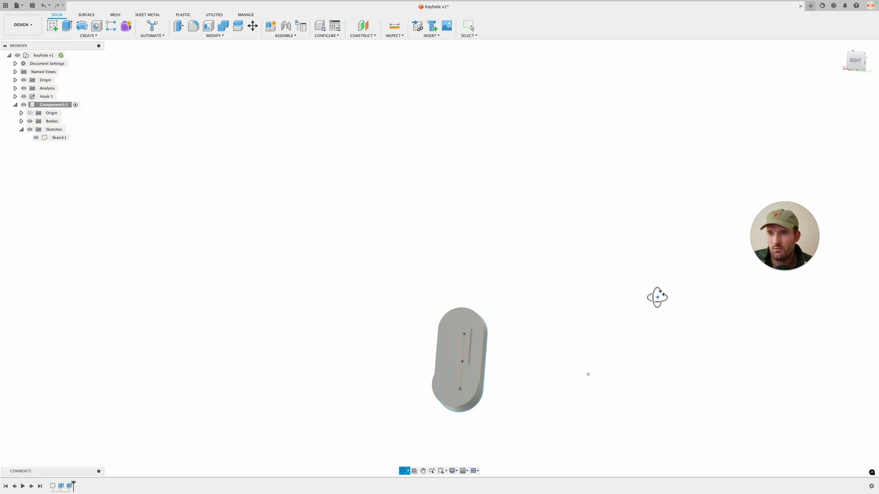
middle_click_drag(658, 298, 639, 303, "shift")
middle_click_drag(545, 342, 582, 299)
scroll(507, 349, "up", 5)
mouse_move(524, 321)
middle_mouse_down("shift")
mouse_move(540, 308)
mouse_move(521, 312)
mouse_move(552, 277)
middle_mouse_up("shift")
left_click(30, 129)
scroll(389, 183, "down", 3)
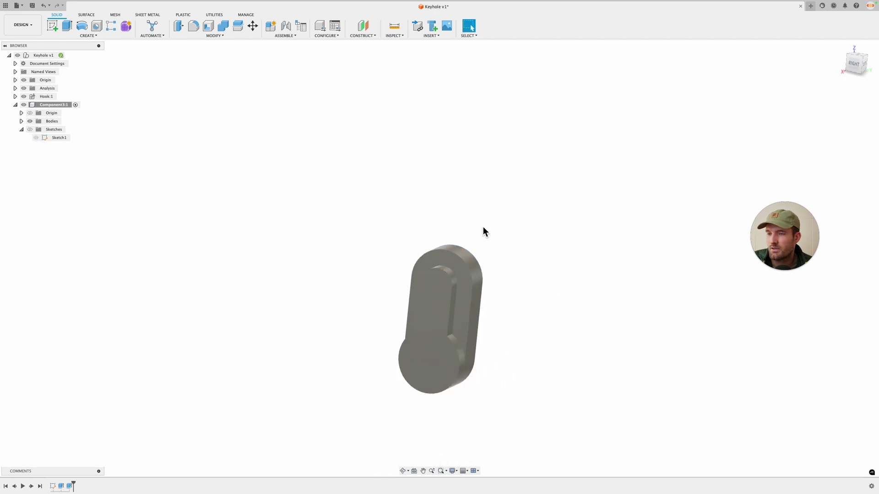
Step: Turn off the section analysis and activate the top-level assembly
left_click_drag(469, 294, 466, 256)
scroll(378, 294, "down", 12)
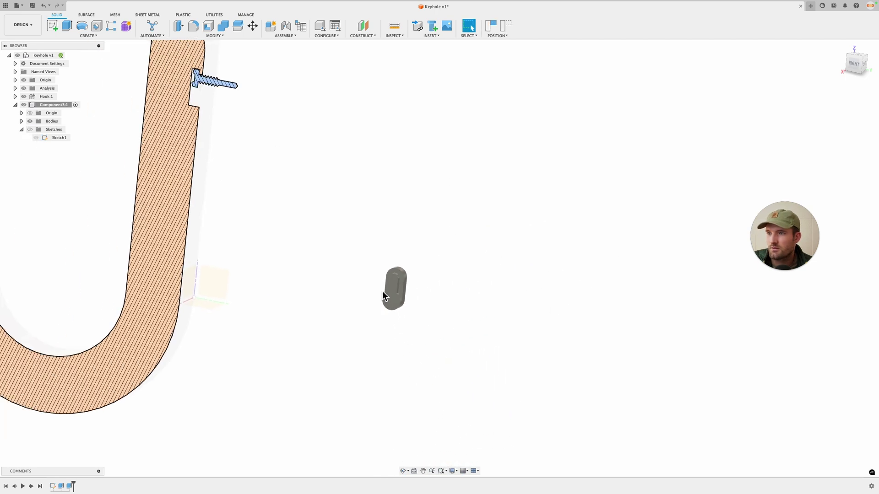
left_click(24, 89)
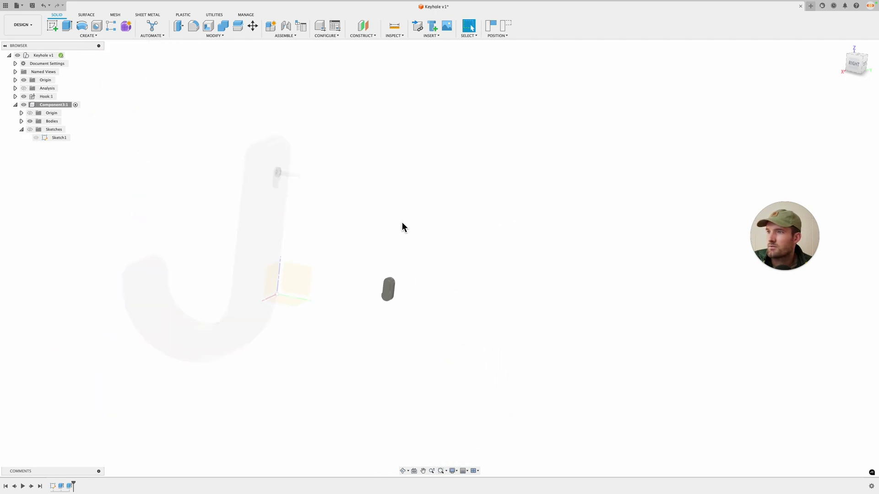
left_click(69, 55)
middle_click_drag(452, 264, 391, 303, "shift")
Step: Start a joint from the centre of the keyhole body's round end to the centre point of the hook's flat back face
key("j")
left_click(365, 314)
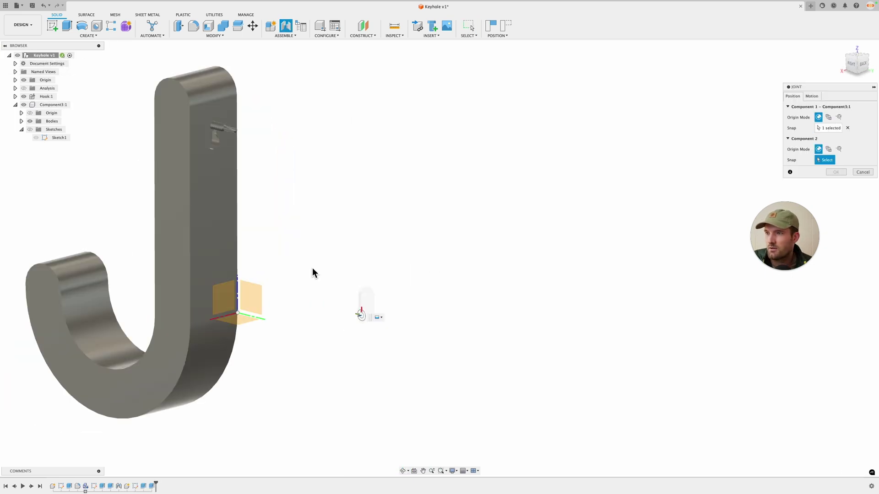
middle_click_drag(240, 270, 357, 268)
scroll(355, 270, "up", 5)
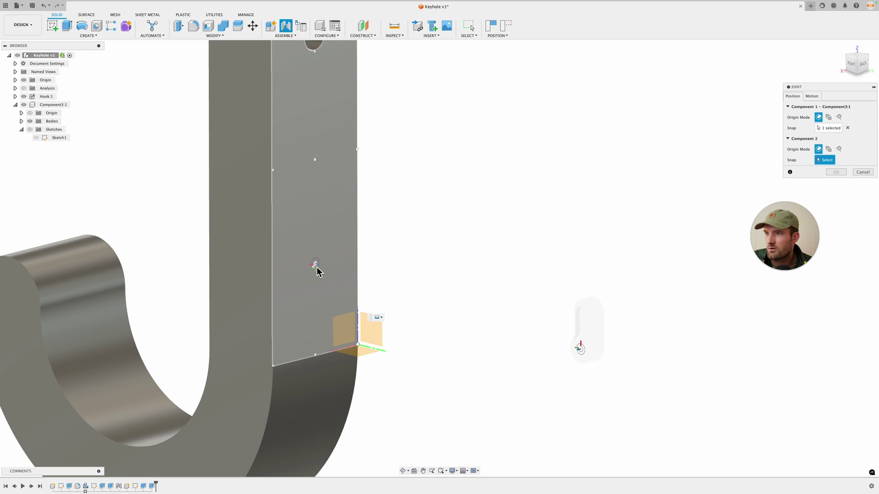
left_click(316, 162)
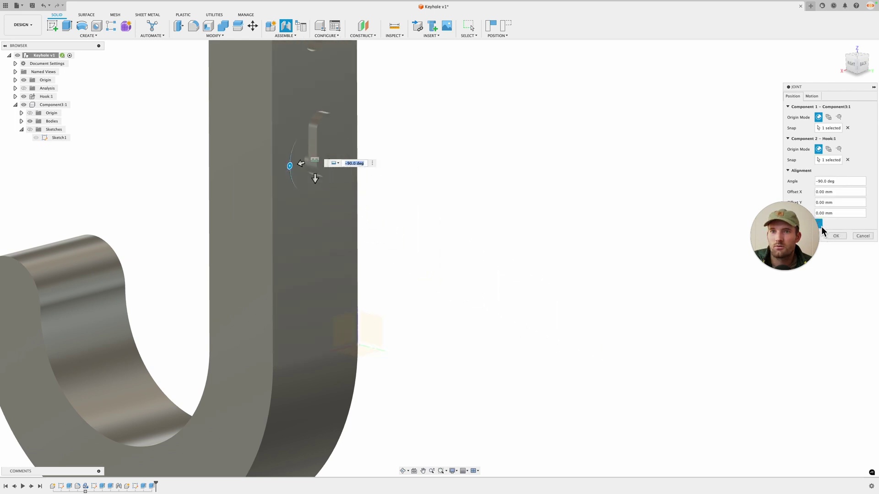
Step: Flip the keyhole joint's alignment, set its Y offset to 30 mm, and accept the joint
left_click_drag(785, 90, 661, 91)
left_click(696, 223)
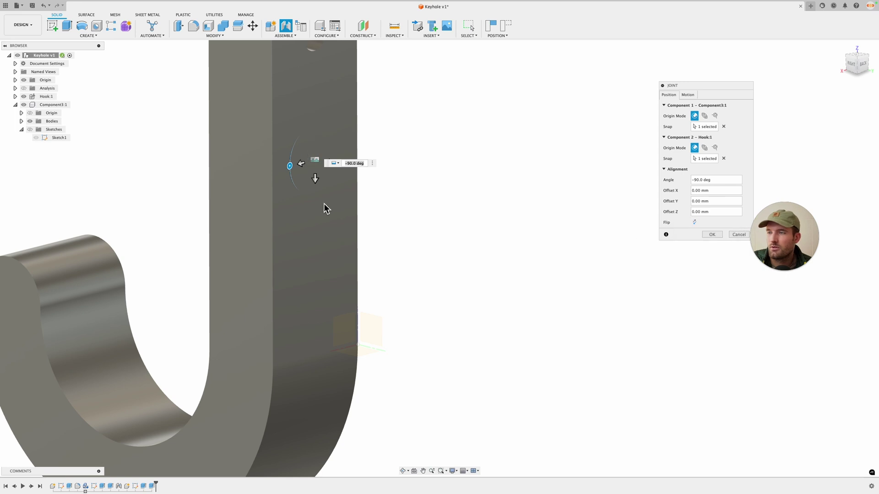
left_click_drag(314, 180, 316, 274)
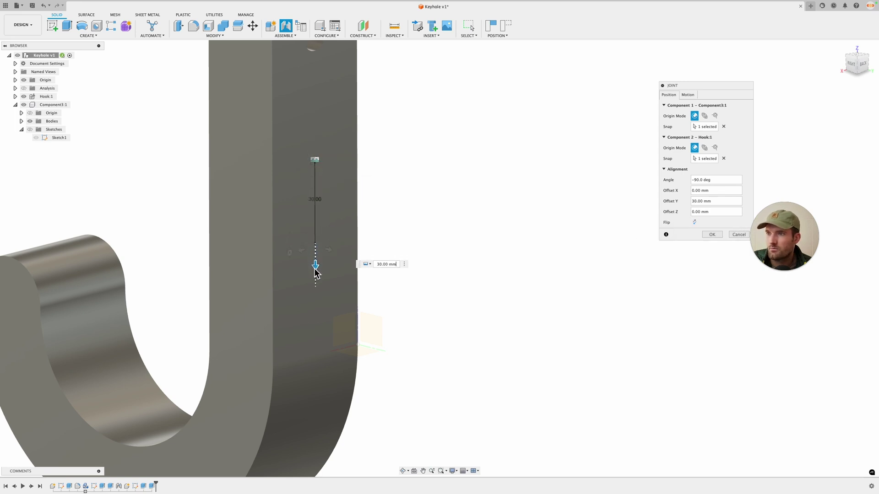
left_click(712, 235)
left_click(223, 27)
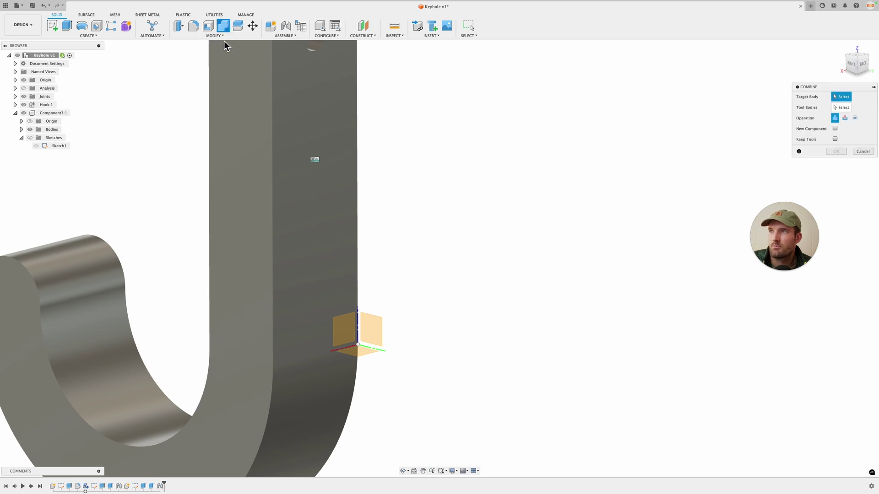
left_click(22, 129)
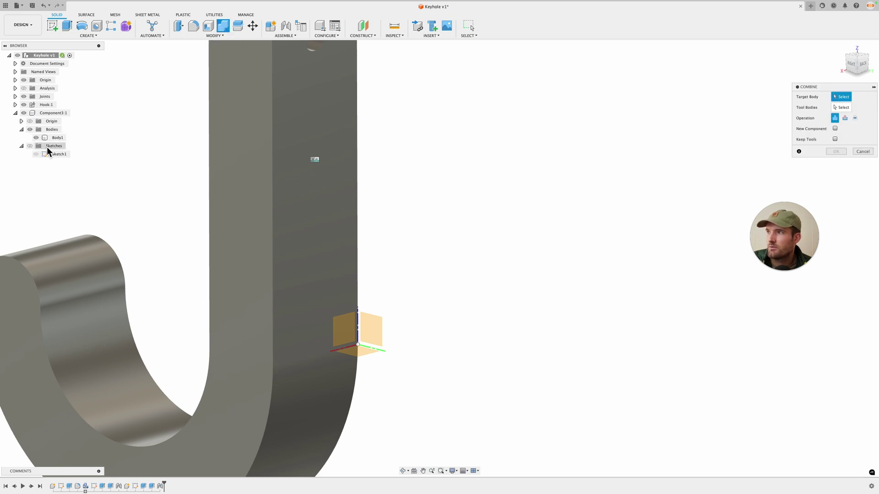
left_click(57, 138)
key("Escape")
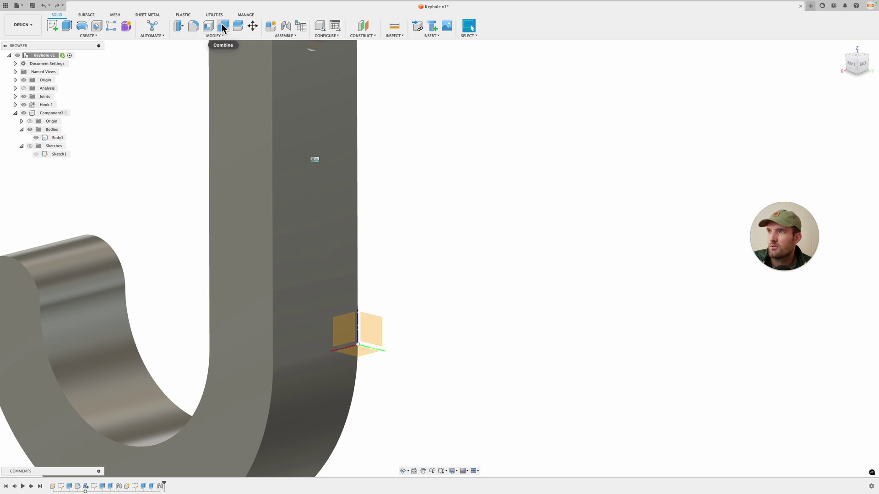
Step: Combine with the Cut operation, using the hook as the target and the keyhole body as the tool
left_click(222, 27)
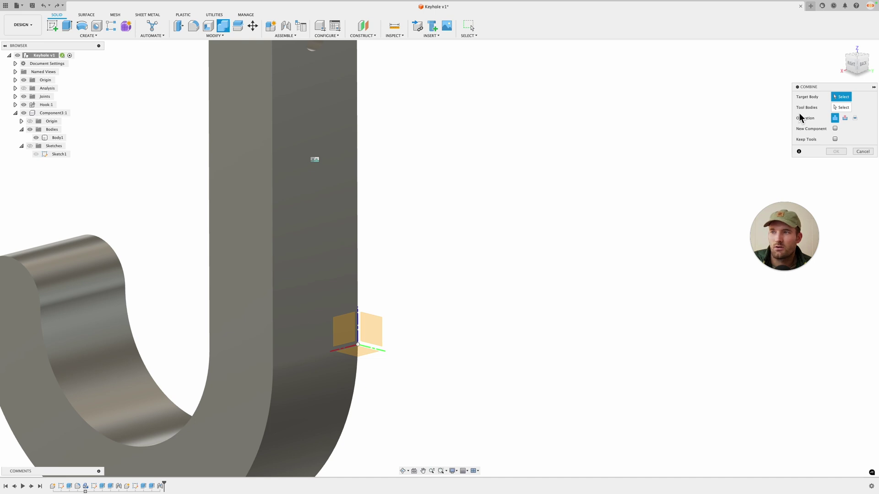
left_click(258, 134)
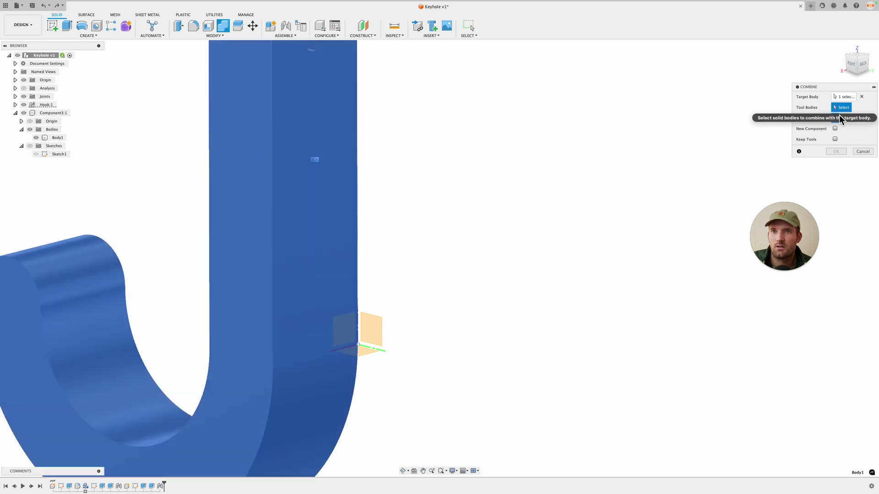
left_click(309, 237)
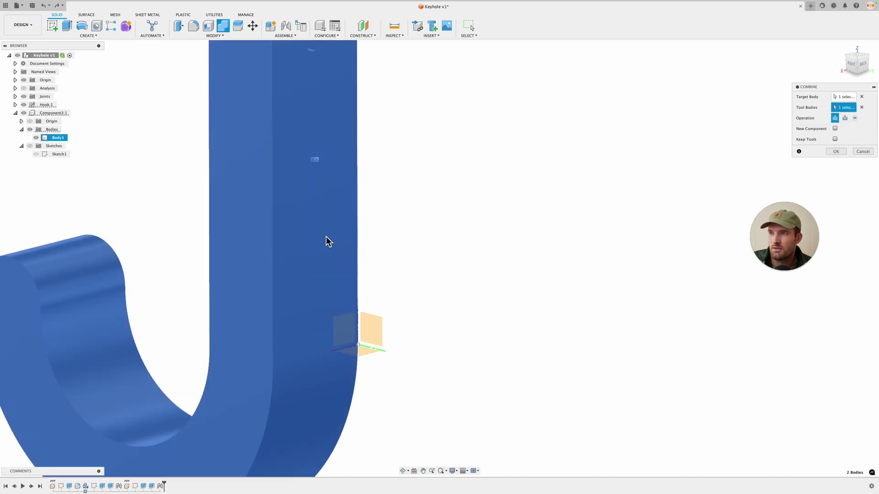
left_click(845, 118)
left_click(834, 152)
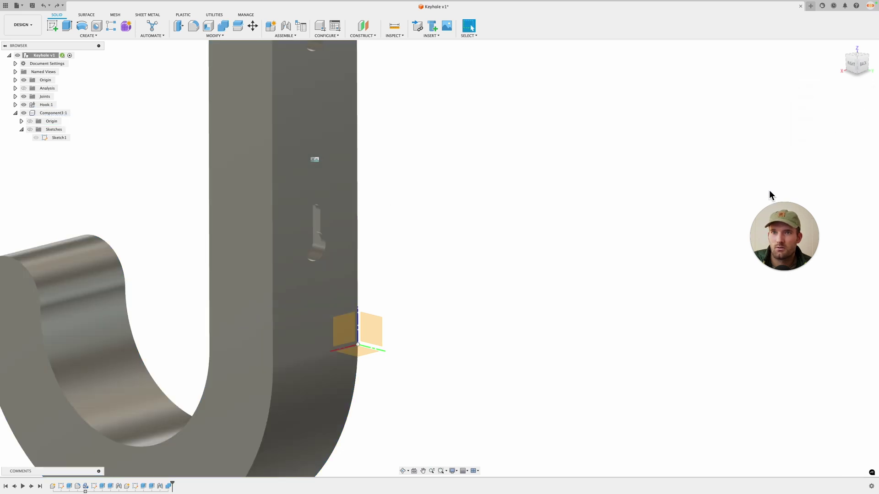
Step: Examine the new lower keyhole cut in the hook's back face and compare it with the upper slot holding the screw
middle_click_drag(471, 259, 592, 261)
scroll(436, 247, "up", 10)
middle_click_drag(704, 291, 696, 287, "shift")
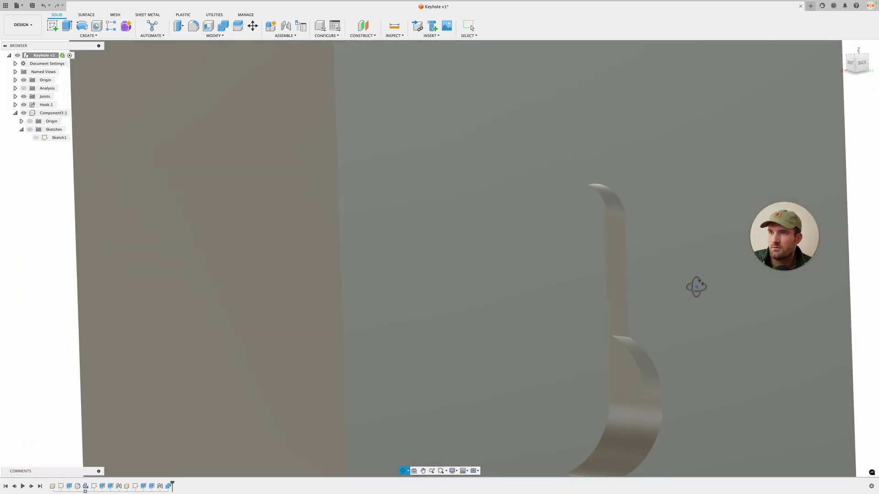
scroll(416, 252, "down", 5)
mouse_move(415, 256)
middle_mouse_down("shift")
mouse_move(419, 281)
mouse_move(412, 273)
middle_mouse_up("shift")
scroll(413, 274, "down", 5)
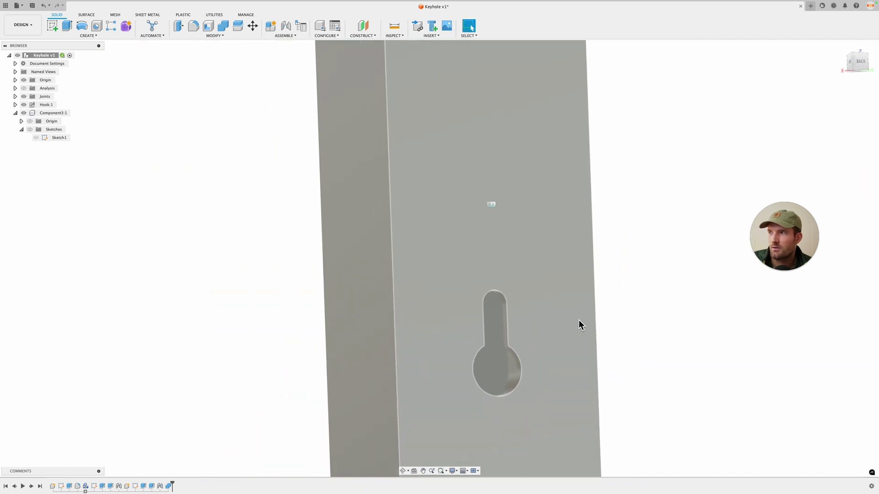
middle_click_drag(579, 320, 394, 190)
middle_click_drag(423, 229, 465, 299, "shift")
scroll(369, 192, "down", 5)
left_click(371, 195)
left_click(488, 217)
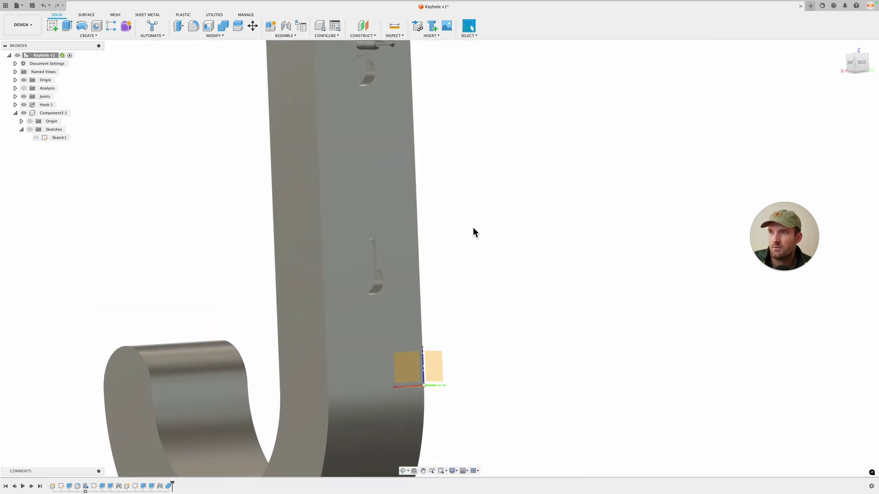
scroll(473, 227, "down", 4)
middle_click_drag(480, 224, 480, 270, "shift")
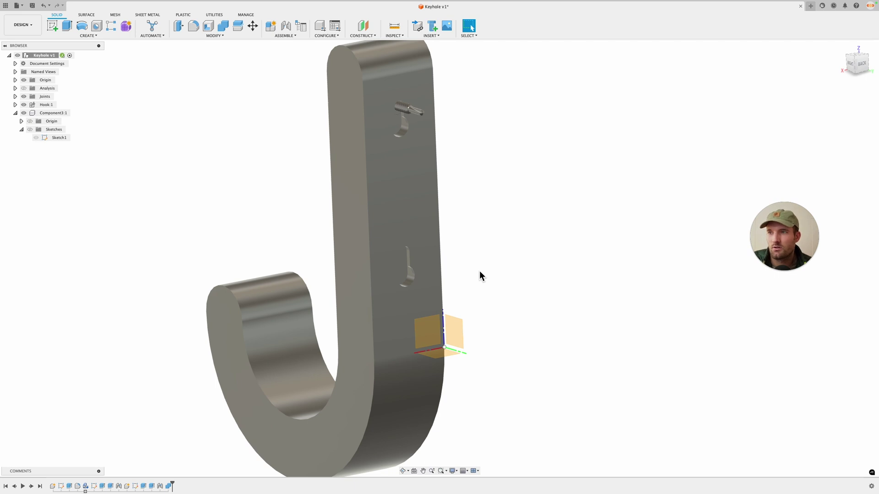
scroll(391, 264, "up", 6)
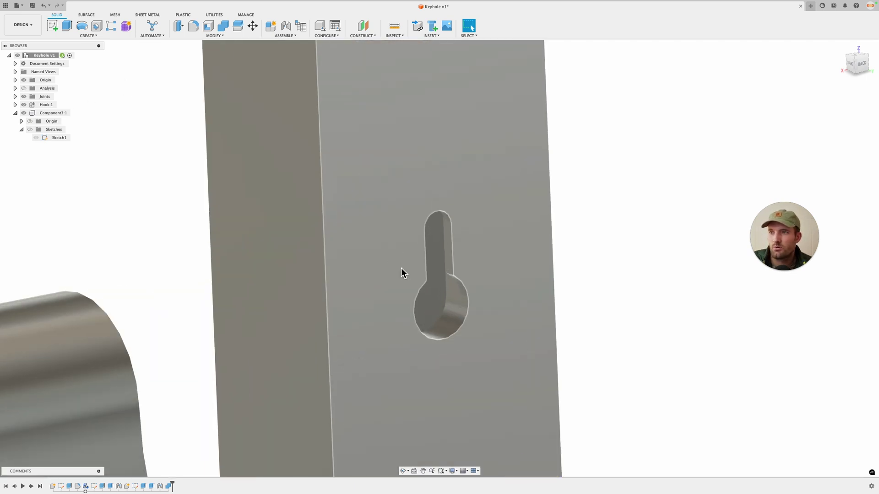
scroll(430, 274, "down", 3)
middle_click_drag(582, 276, 501, 251)
scroll(554, 315, "down", 4)
scroll(433, 244, "up", 5)
middle_click_drag(432, 242, 445, 274, "shift")
scroll(445, 275, "down", 5)
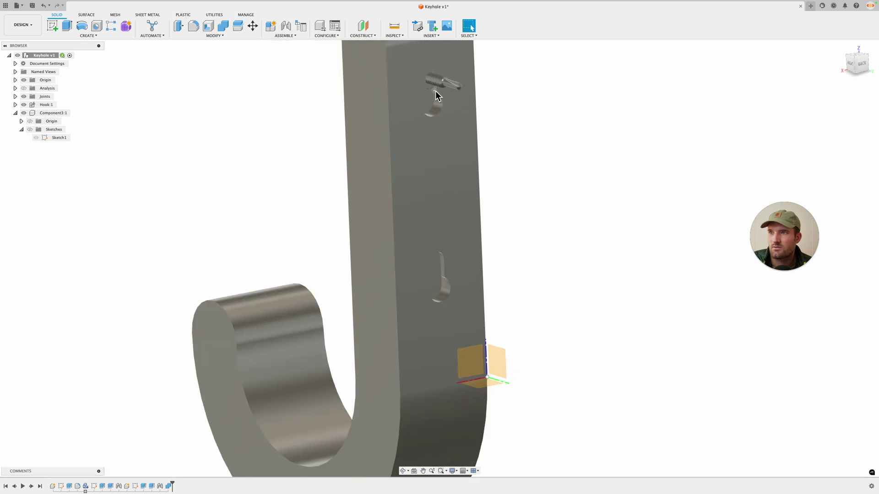
scroll(459, 232, "up", 5)
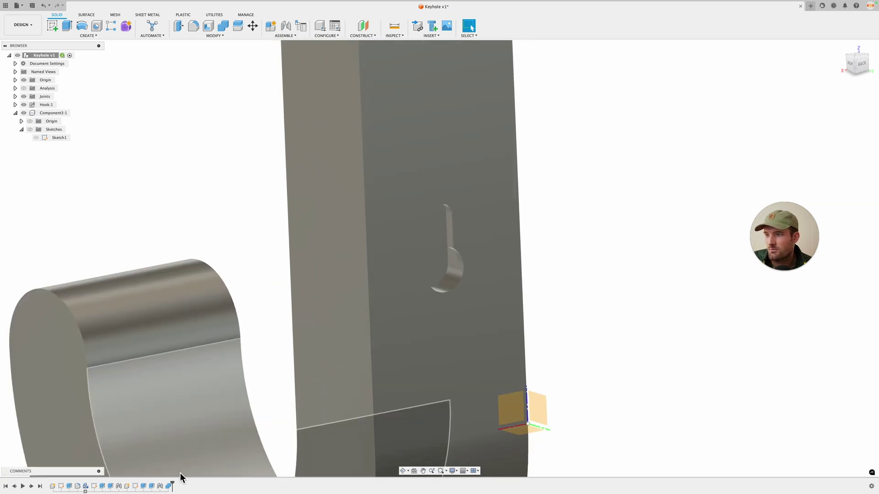
Step: Reopen the keyhole component's sketch, open the 12 mm slot length dimension for editing, and finish the sketch
right_click(139, 488)
left_click(155, 415)
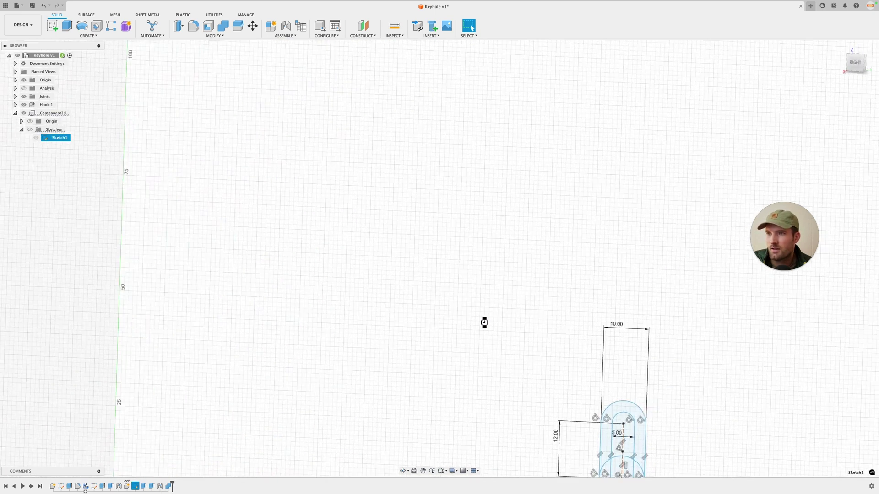
left_click(550, 383)
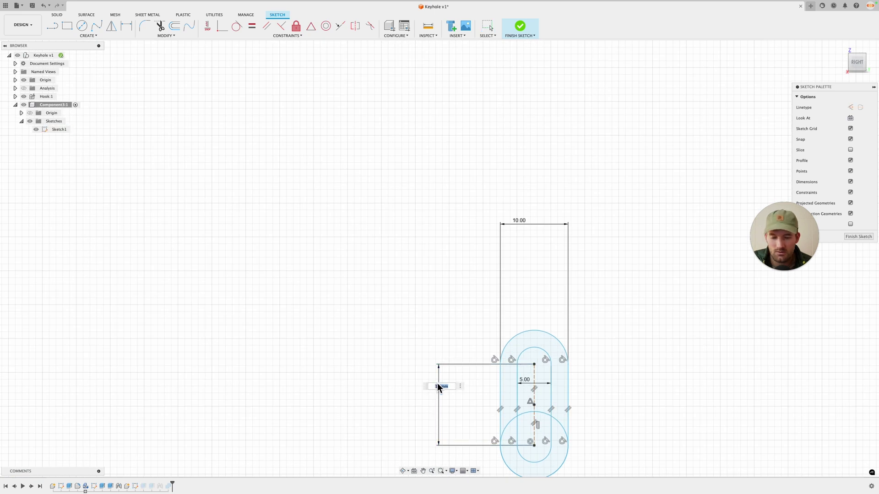
left_click(438, 384)
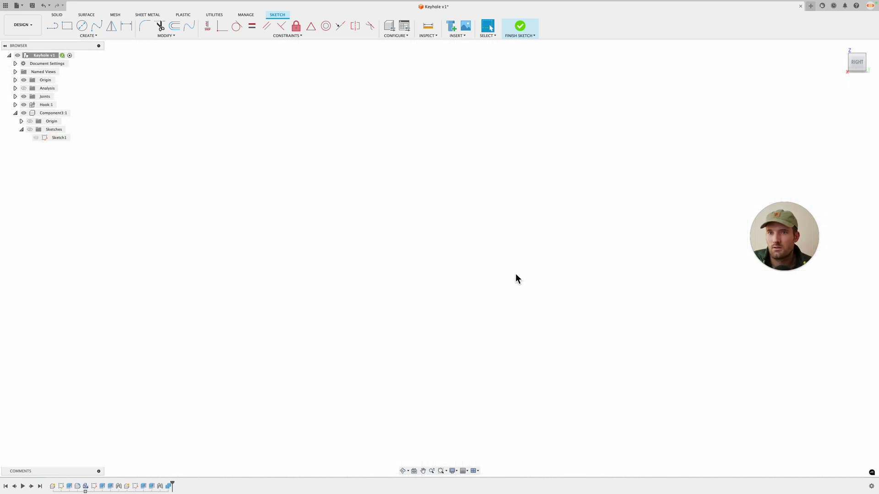
scroll(451, 267, "down", 10)
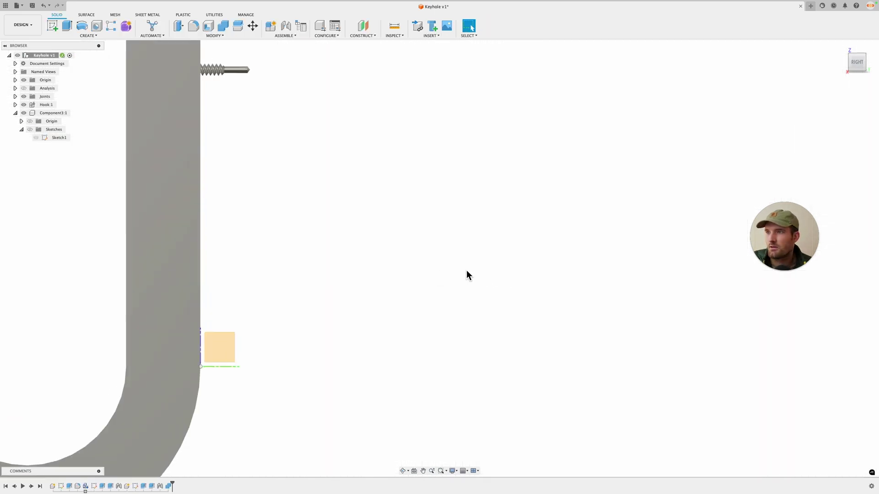
middle_click_drag(404, 256, 358, 267, "shift")
scroll(369, 177, "up", 4)
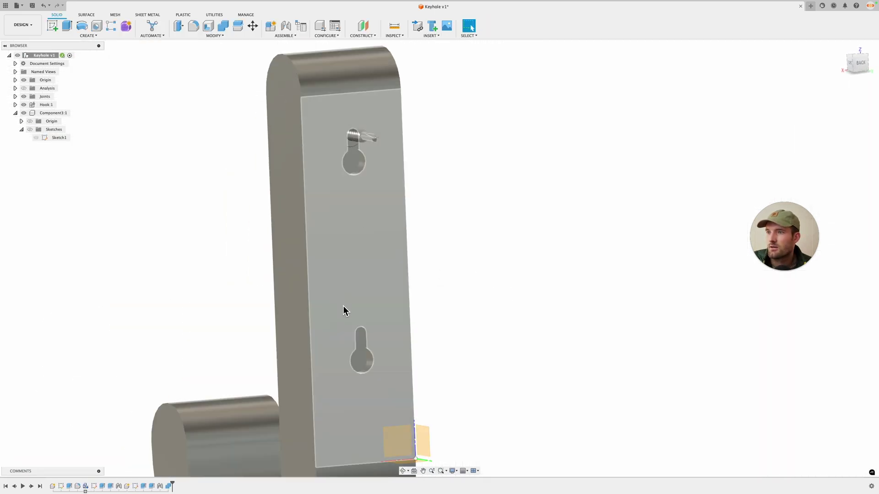
Step: Edit the Combine feature that cuts the lower keyhole so that it keeps the tool body, and accept the change
scroll(440, 358, "up", 4)
middle_click_drag(440, 358, 512, 319)
middle_click_drag(612, 386, 502, 287)
middle_click_drag(582, 383, 476, 292)
scroll(476, 287, "down", 1)
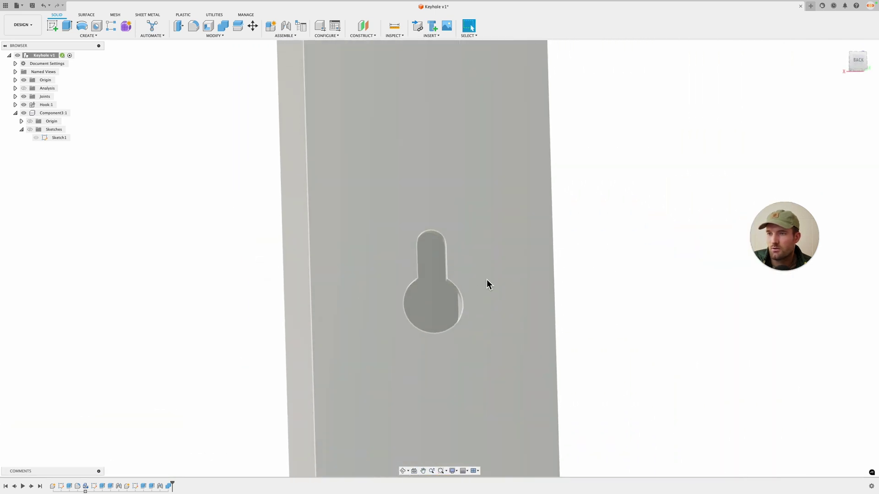
scroll(422, 290, "down", 4)
middle_click_drag(589, 290, 170, 479, "shift")
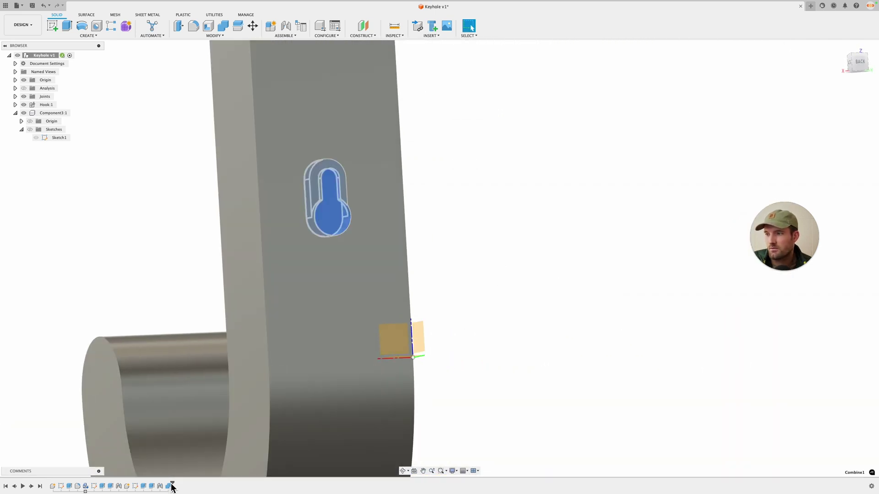
right_click(169, 486)
left_click(196, 413)
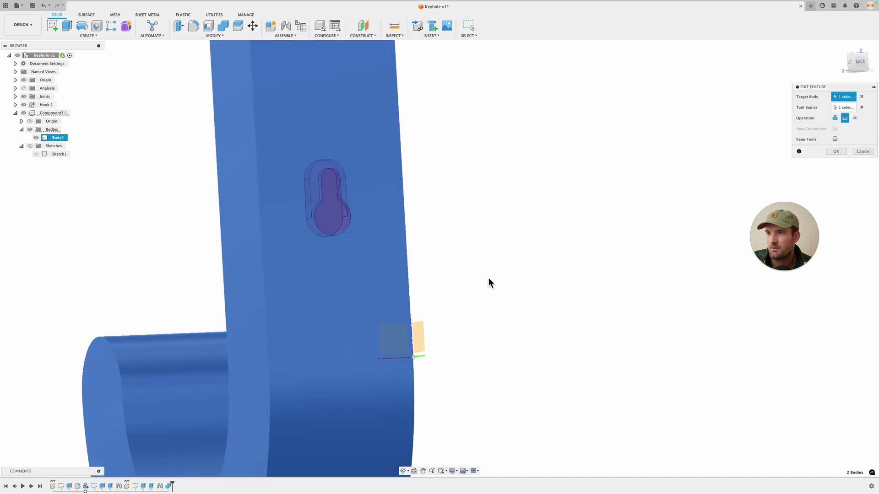
left_click(836, 142)
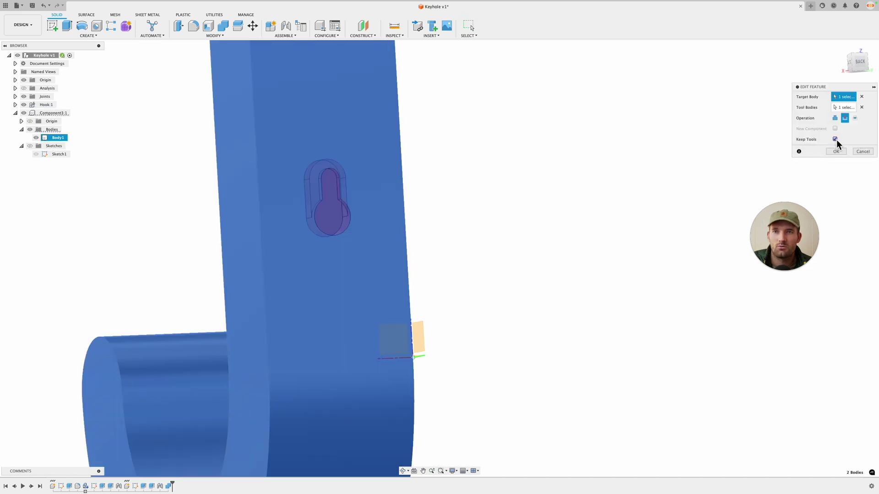
left_click(839, 153)
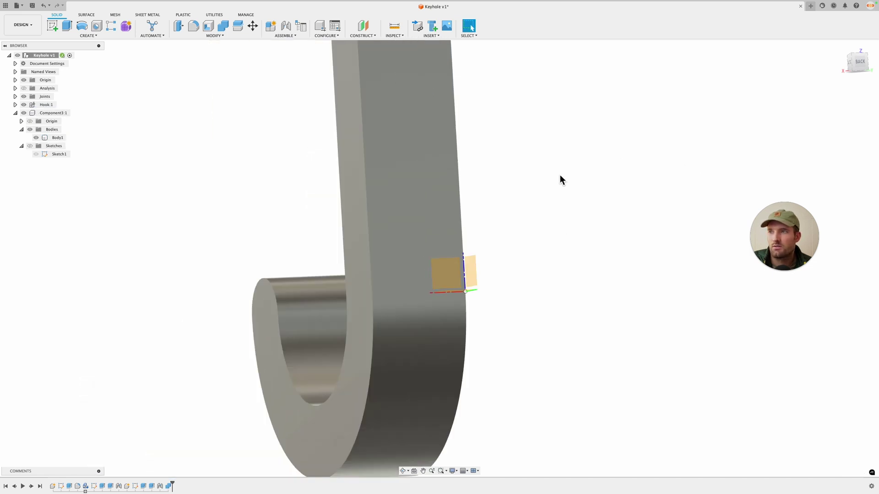
Step: Hide the hook and examine the shape of the kept keyhole tool body and its placement below the screw
middle_click_drag(414, 182, 385, 247, "shift")
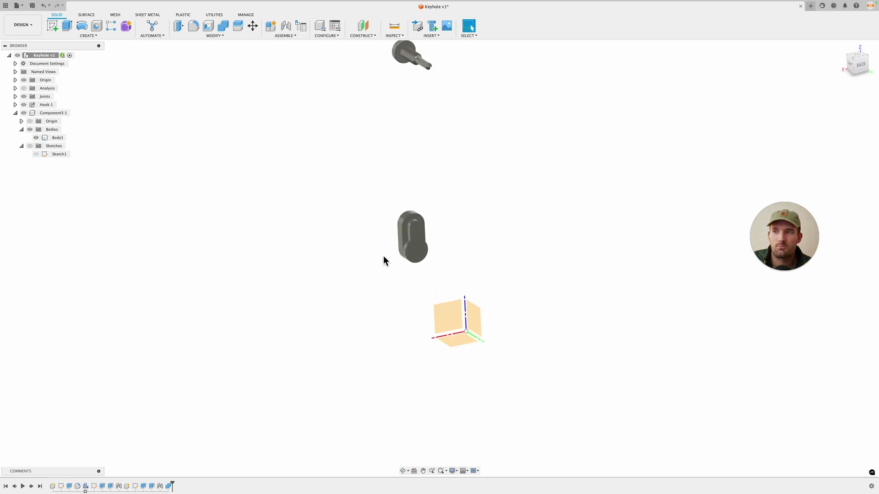
middle_click_drag(440, 270, 362, 198, "shift")
scroll(362, 224, "up", 4)
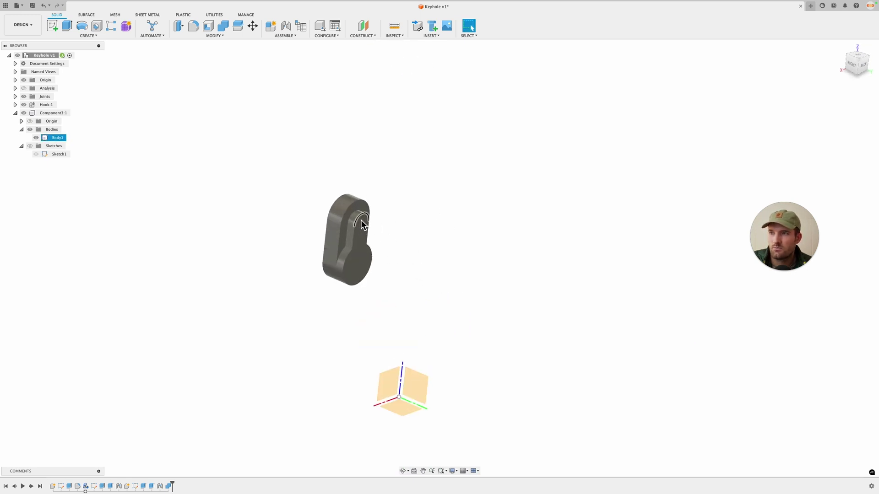
middle_click_drag(361, 224, 348, 262, "shift")
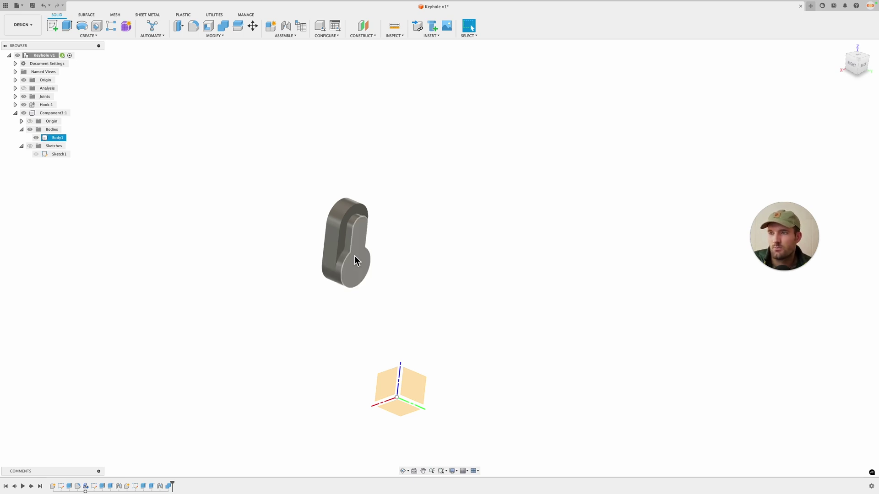
scroll(419, 304, "down", 4)
middle_click_drag(416, 302, 454, 344)
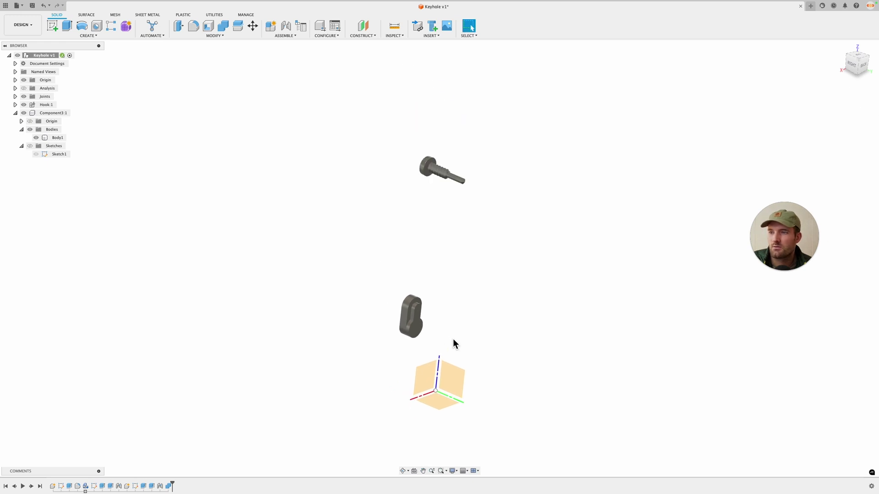